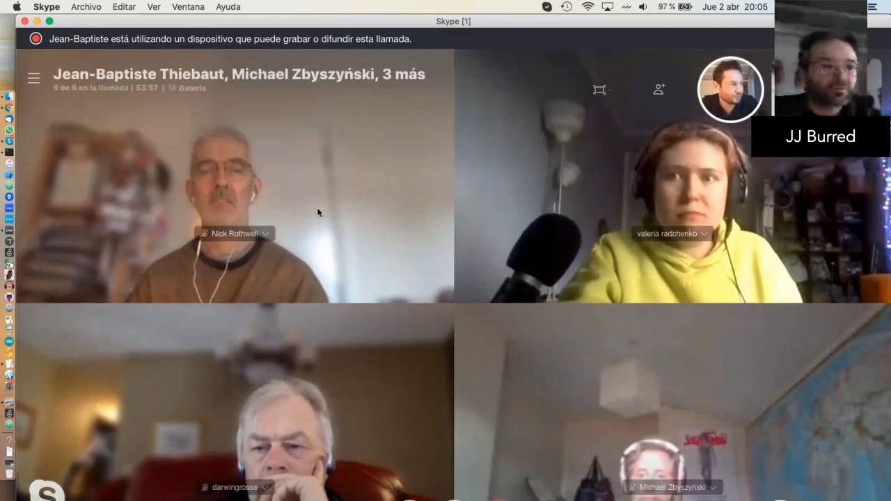
- Switch to Ableton Live, open the factormini device window and move it clear of the drum loop clip
{"action": "left_click", "coordinate": [2, 237]}
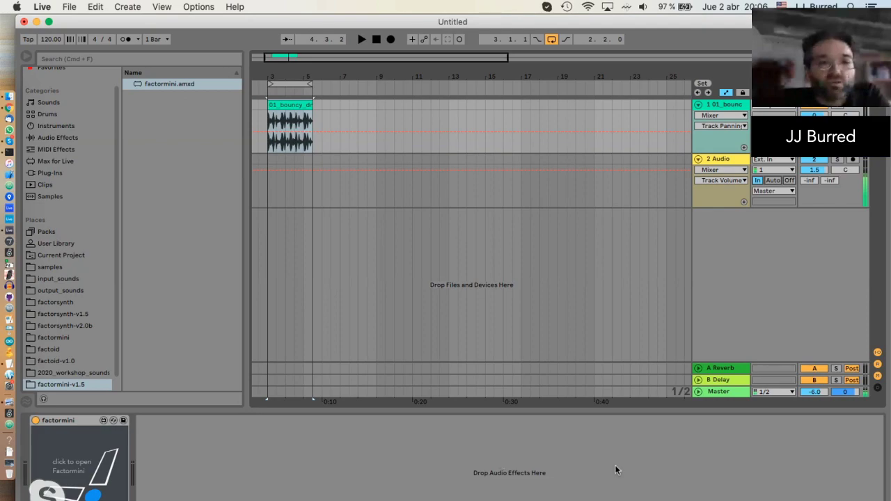
{"action": "left_click", "coordinate": [88, 473]}
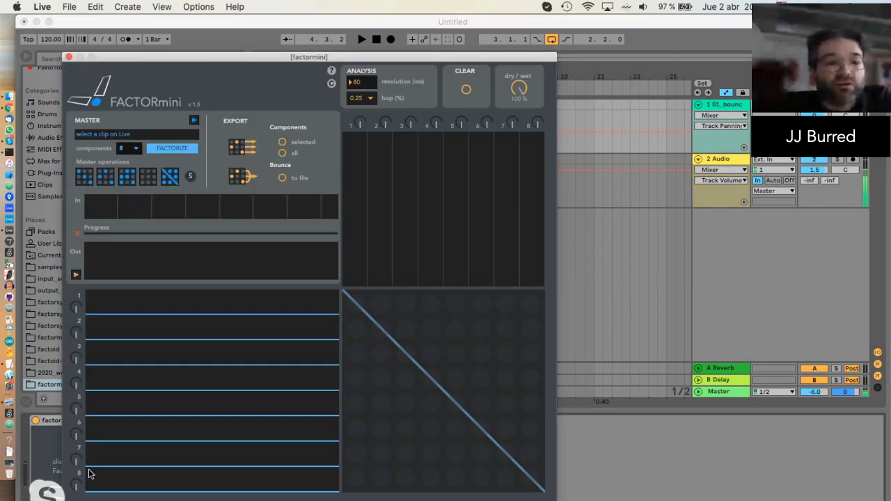
{"action": "left_click_drag", "start_coordinate": [217, 60], "coordinate": [515, 68]}
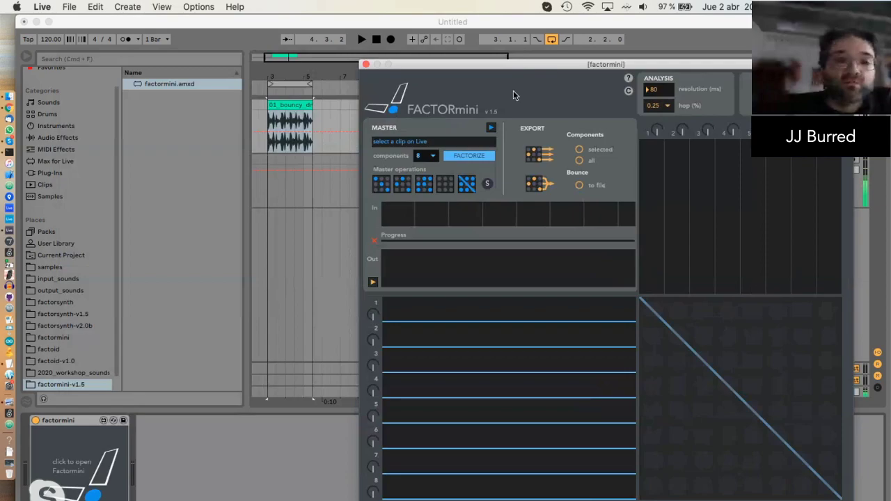
- Audition the 01_bouncy_drumloop clip with the factormini device bypassed
{"action": "left_click", "coordinate": [289, 108]}
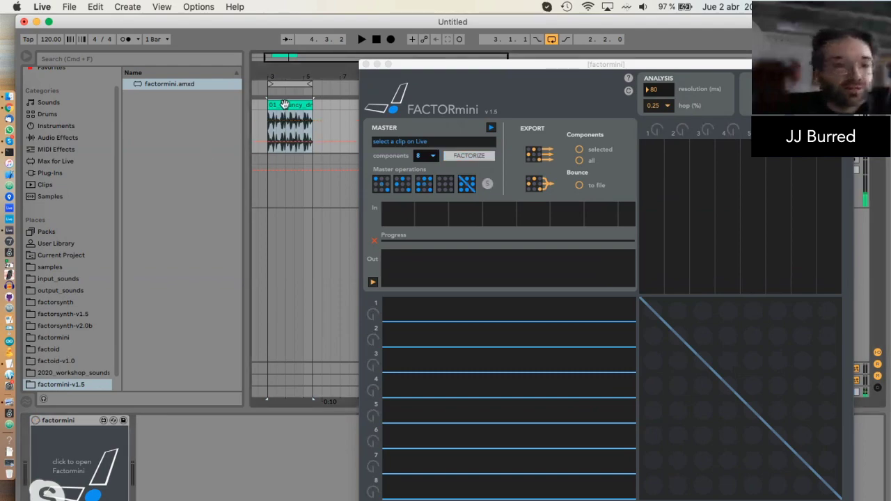
{"action": "key", "text": "space"}
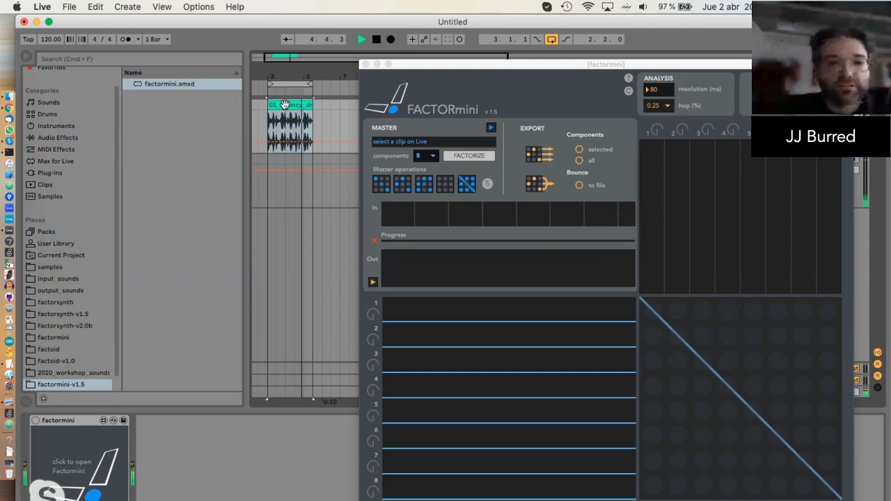
{"action": "key", "text": "space"}
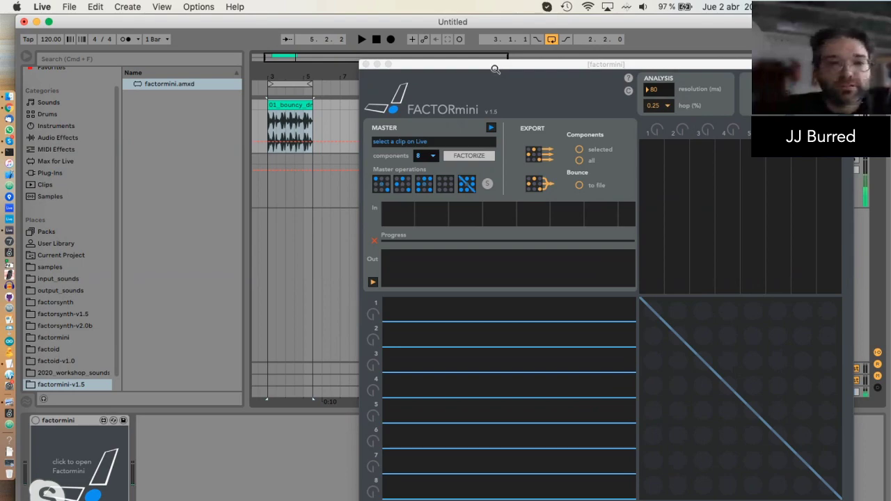
- Reactivate the factormini device and factorize the 01_bouncy_drumloop clip into 8 components
{"action": "left_click_drag", "start_coordinate": [495, 69], "coordinate": [485, 72]}
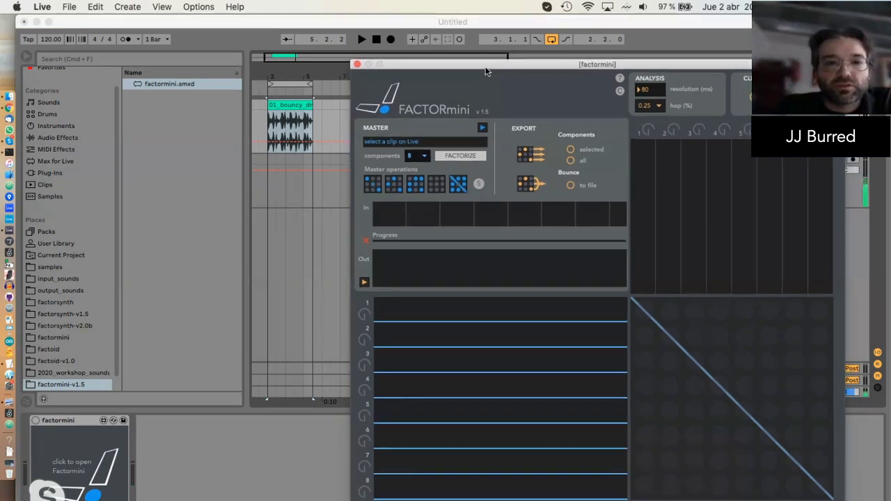
{"action": "left_click", "coordinate": [306, 108]}
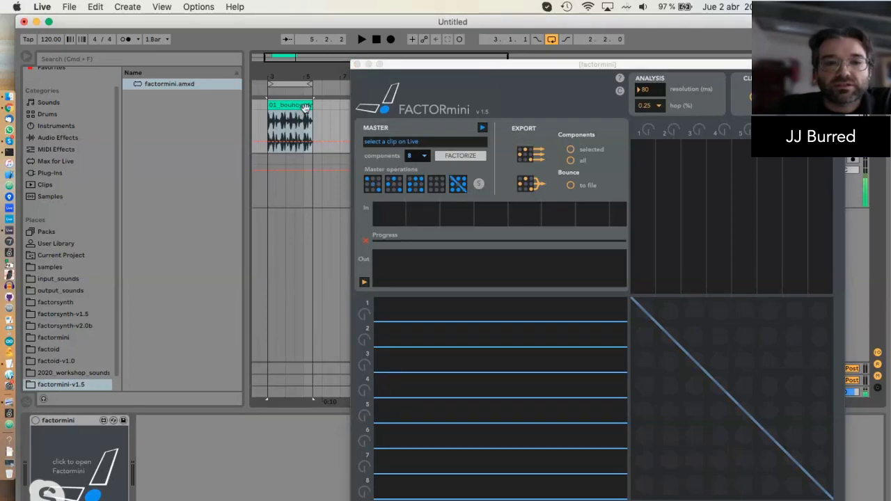
{"action": "left_click", "coordinate": [460, 157]}
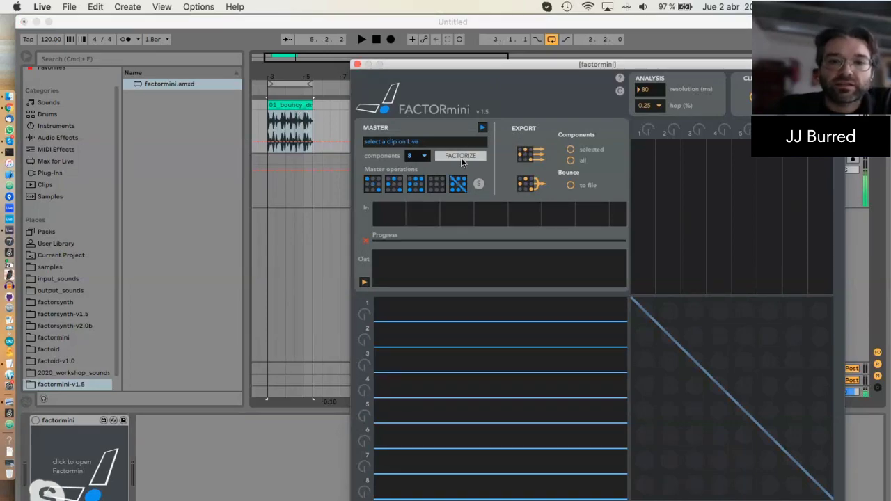
{"action": "left_click", "coordinate": [271, 111]}
{"action": "left_click", "coordinate": [35, 422]}
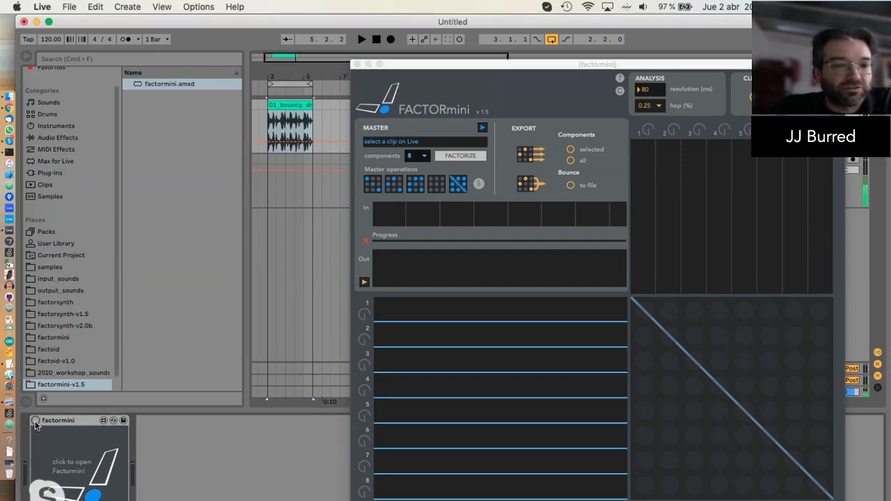
{"action": "left_click", "coordinate": [289, 111]}
{"action": "left_click", "coordinate": [449, 156]}
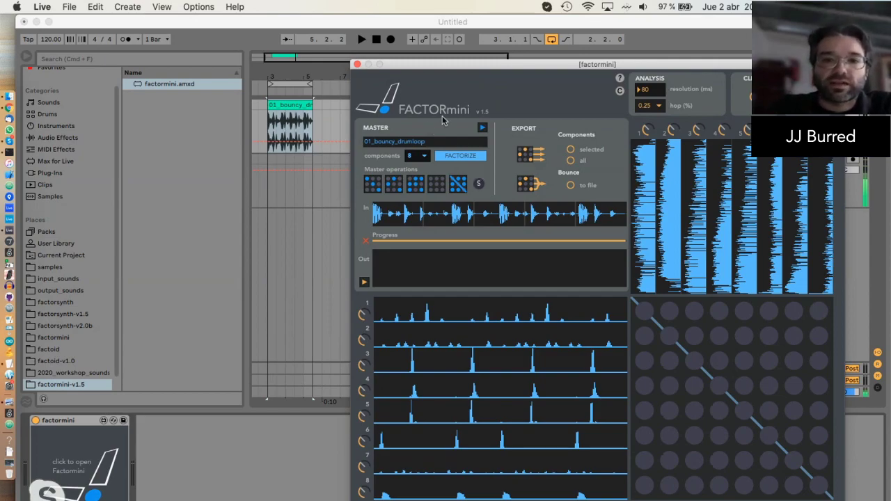
{"action": "left_click_drag", "start_coordinate": [515, 68], "coordinate": [513, 65]}
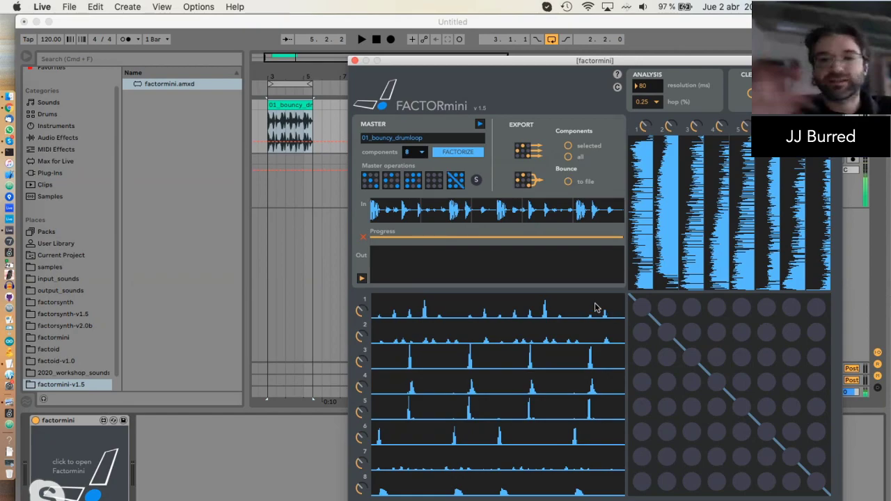
- Enable only component 1 on the matrix diagonal and start playback to hear it
{"action": "left_click", "coordinate": [641, 306]}
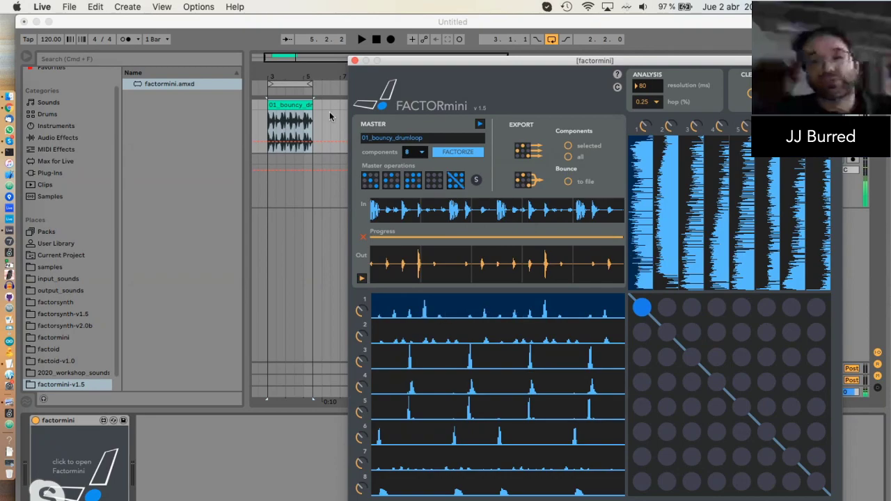
{"action": "left_click", "coordinate": [361, 40]}
{"action": "left_click", "coordinate": [361, 40]}
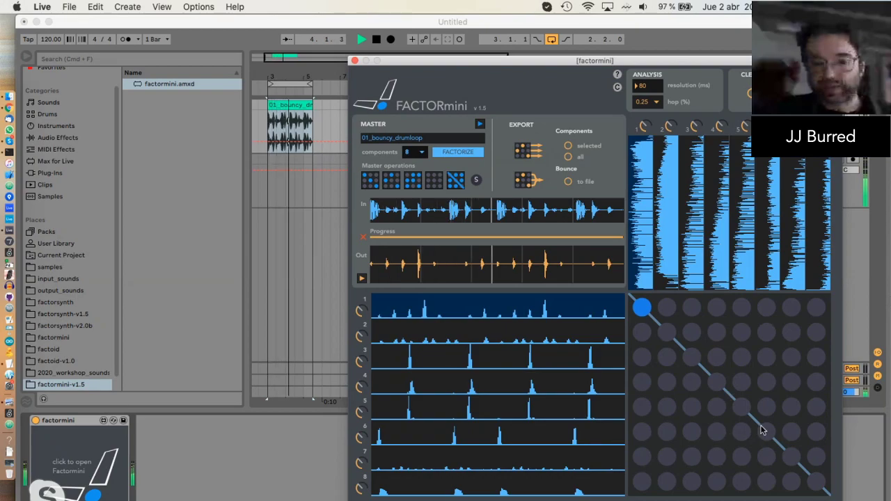
- Enable the remaining components 2 to 8 along the matrix diagonal while the loop plays
{"action": "left_click", "coordinate": [742, 409]}
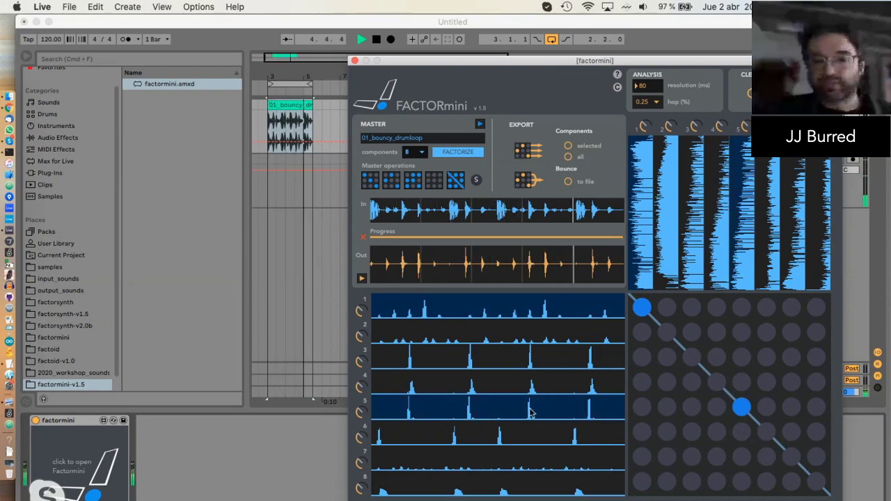
{"action": "left_click", "coordinate": [717, 382]}
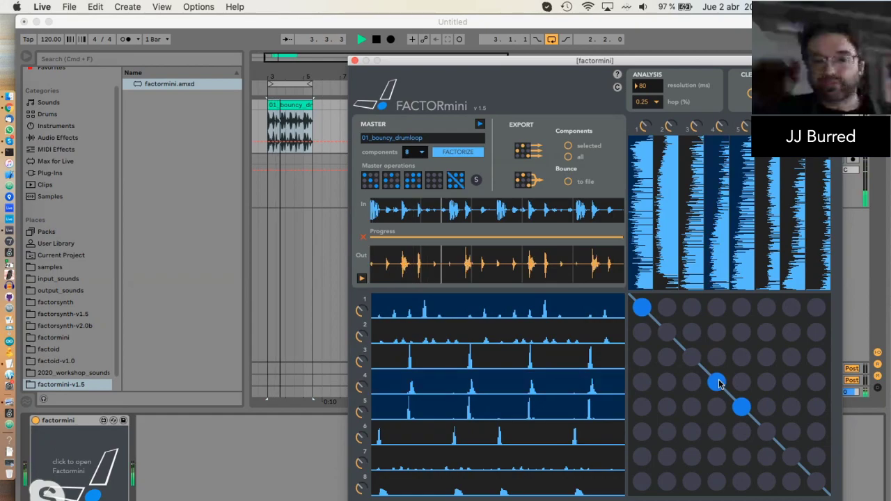
{"action": "left_click", "coordinate": [691, 357]}
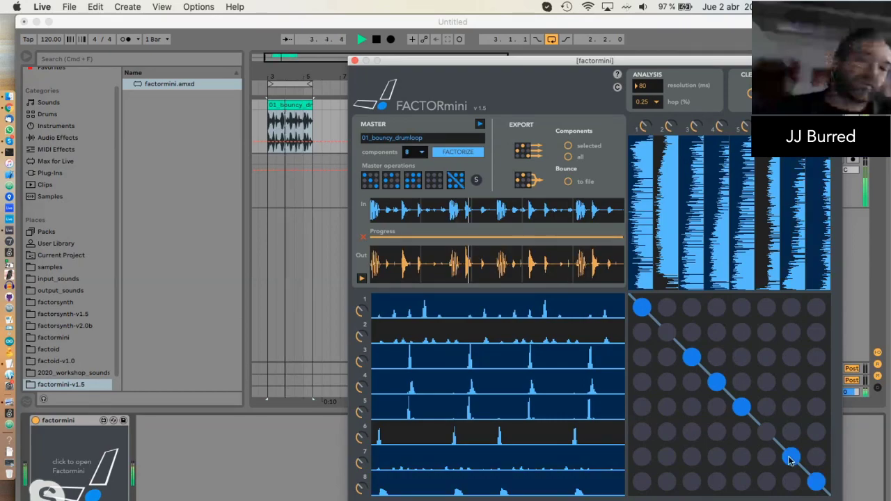
{"action": "left_click_drag", "start_coordinate": [673, 337], "coordinate": [820, 486]}
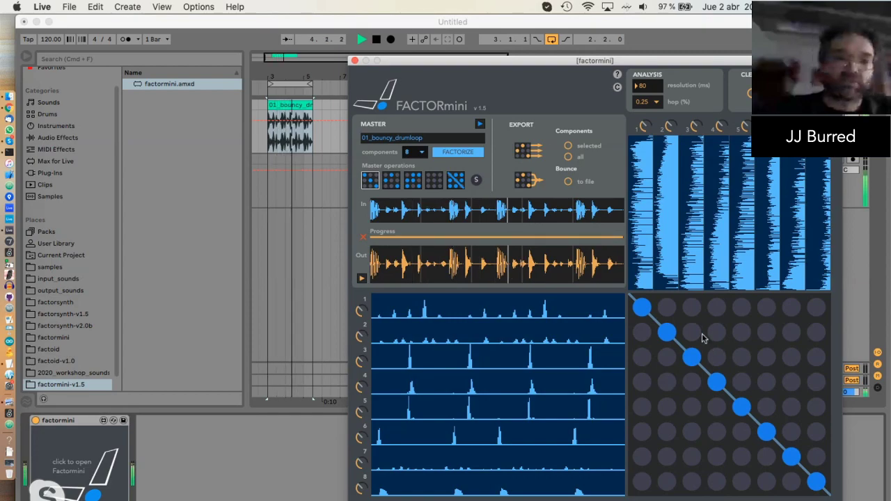
- Disable diagonal components 2, 4 and 6, and cross-connect row 2 with columns 4 and 5 and row 3 with column 5
{"action": "left_click", "coordinate": [666, 332]}
{"action": "left_click", "coordinate": [716, 381]}
{"action": "left_click", "coordinate": [765, 430]}
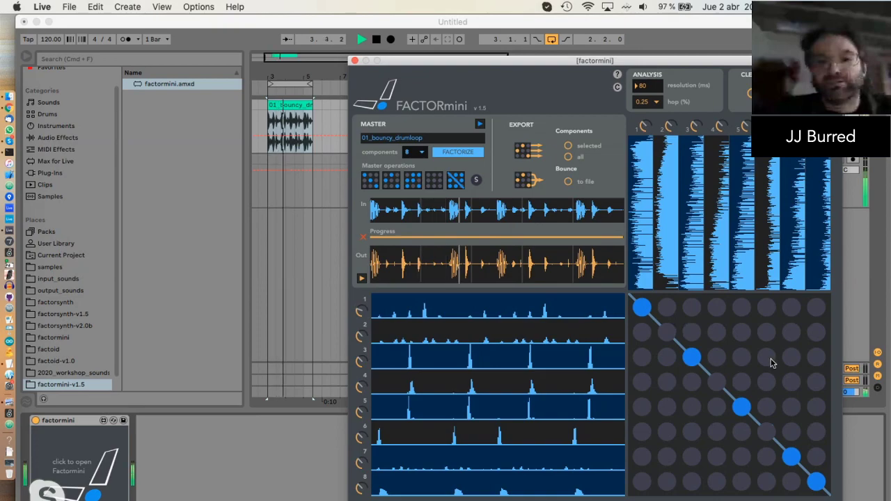
{"action": "left_click", "coordinate": [742, 357]}
{"action": "left_click", "coordinate": [740, 334]}
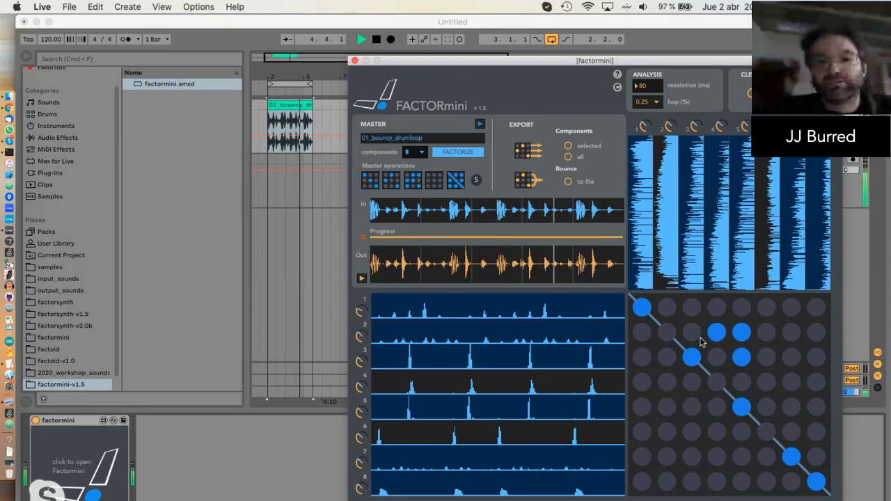
- Randomize the matrix connections several times with the second master operation to hear different combinations
{"action": "left_click", "coordinate": [392, 181]}
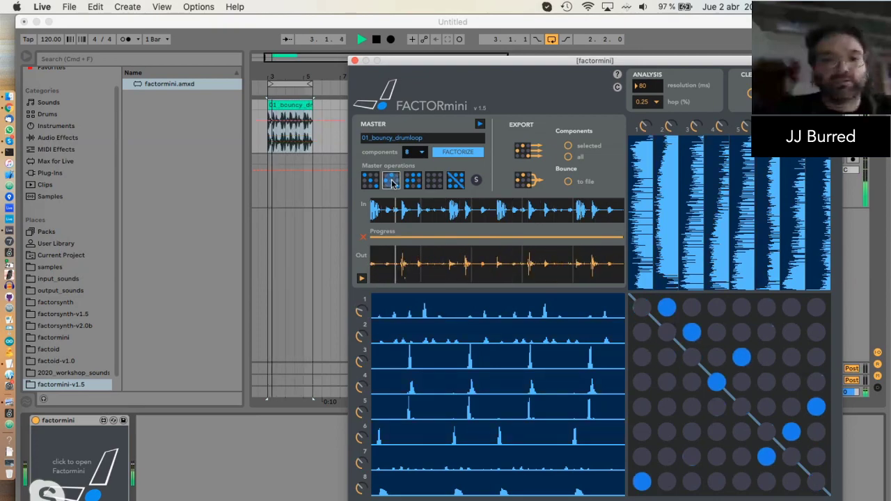
{"action": "left_click", "coordinate": [392, 181]}
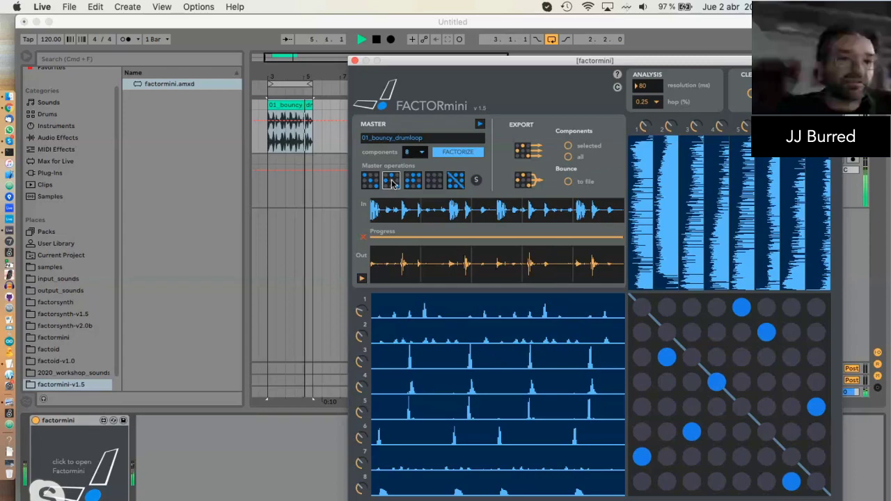
{"action": "left_click", "coordinate": [392, 182]}
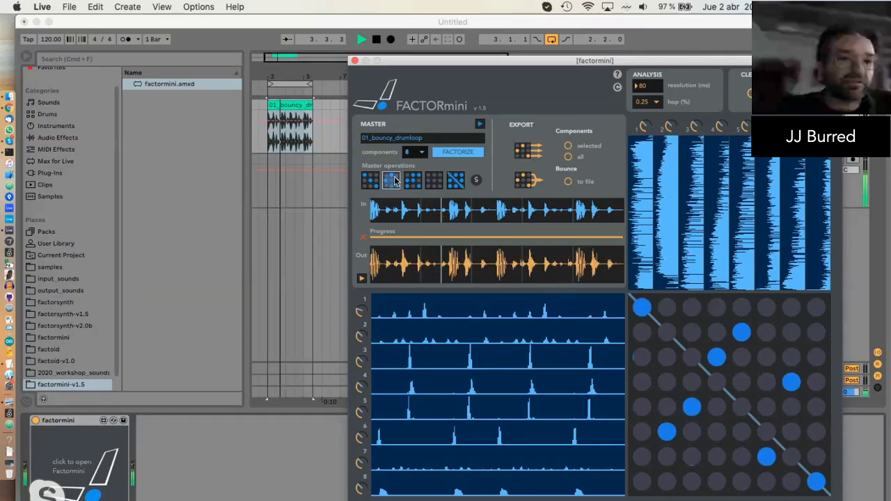
- Clear all connections in the component matrix and stop playback
{"action": "left_click", "coordinate": [437, 184]}
{"action": "left_click", "coordinate": [380, 39]}
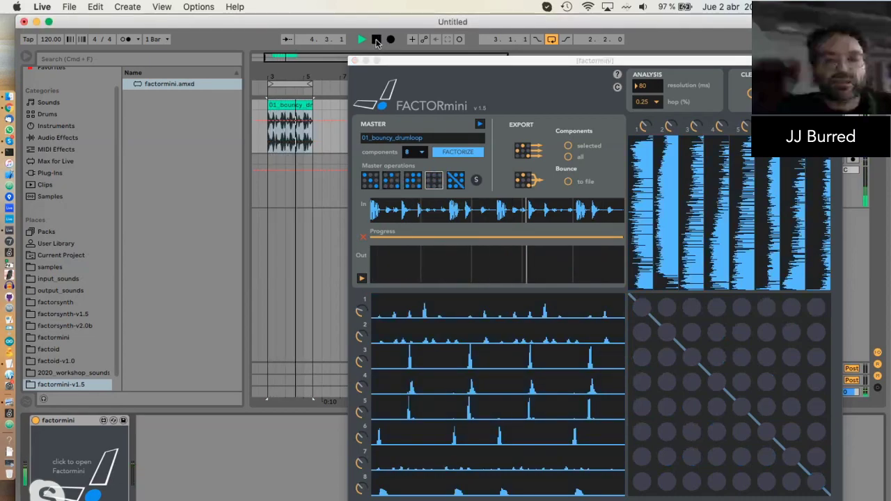
{"action": "left_click", "coordinate": [376, 40]}
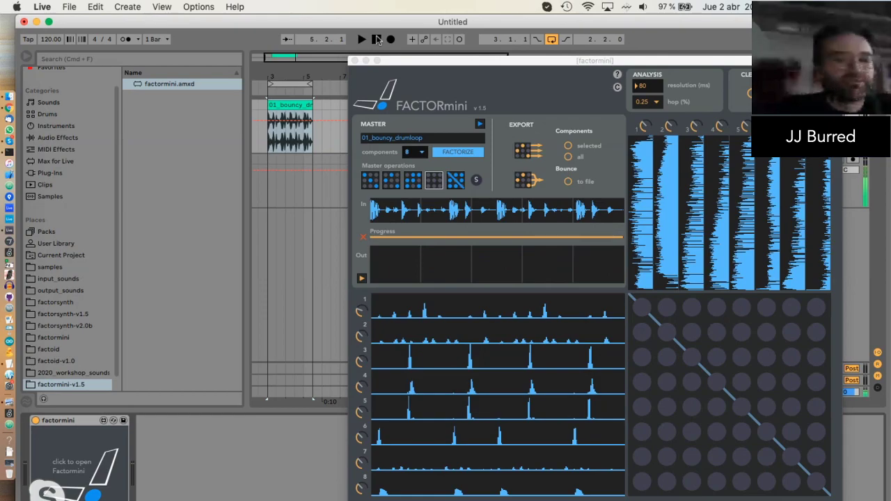
- Close the factormini window and show factorsynth_architecture.pdf full screen in Preview
{"action": "left_click", "coordinate": [353, 72]}
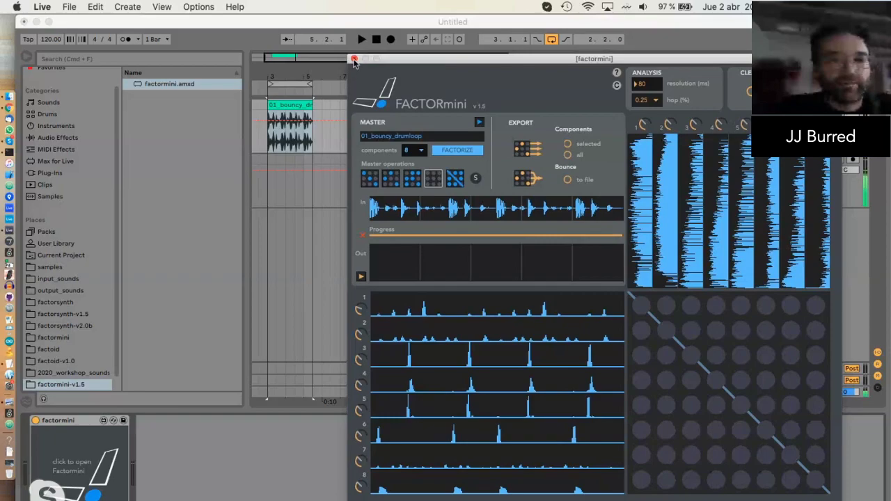
{"action": "left_click", "coordinate": [354, 60]}
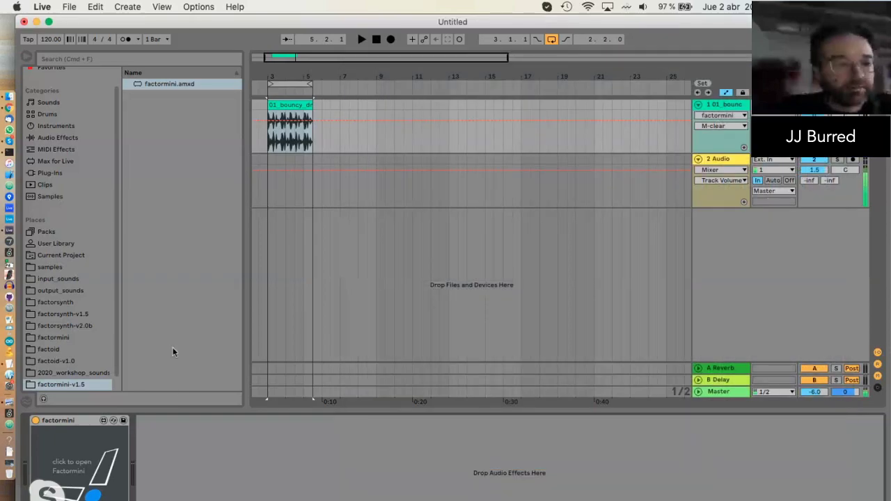
{"action": "left_click", "coordinate": [9, 462]}
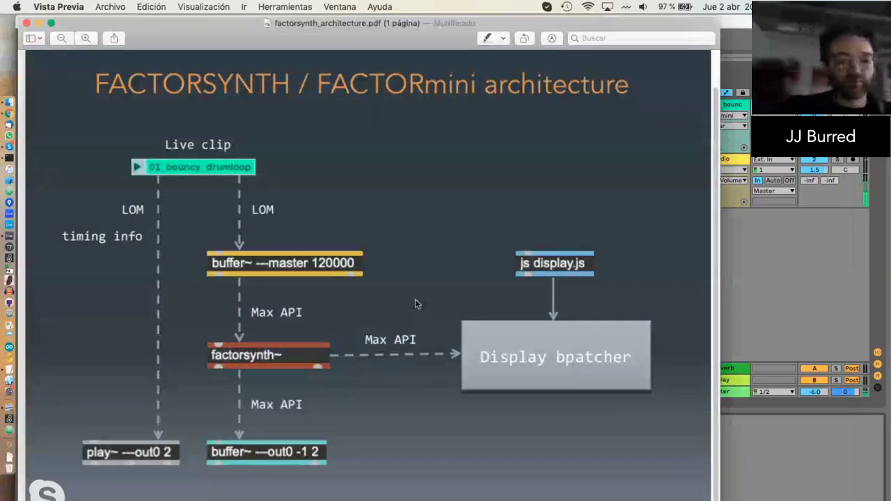
{"action": "key", "text": "super+shift+f"}
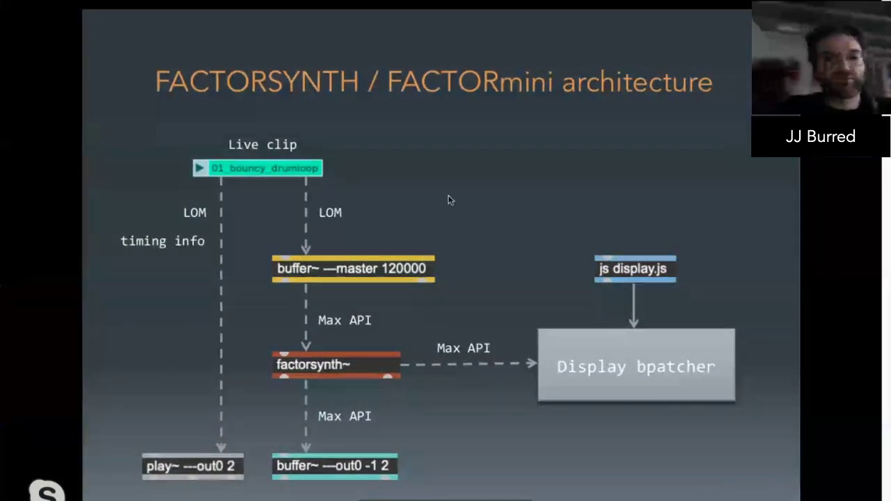
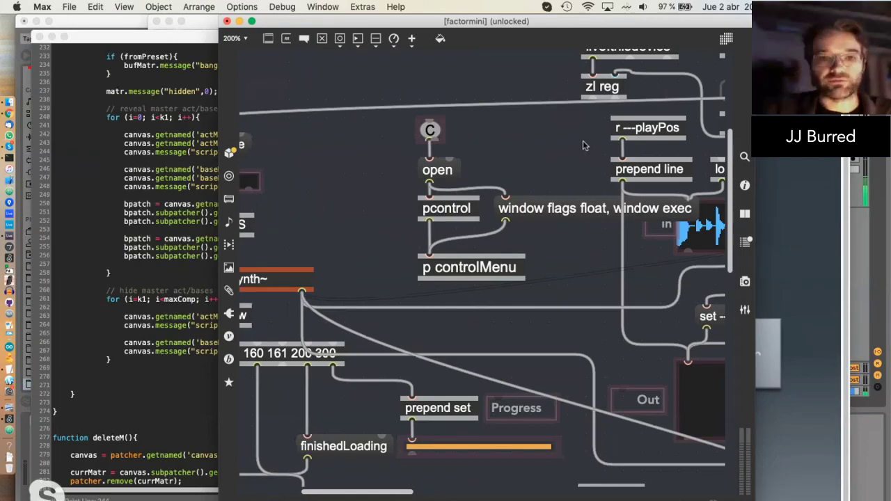
- Examine the factormini patch around the factorsynth~ object and trace it back to the buffer~ ---master object
{"action": "scroll", "coordinate": [585, 146], "scroll_direction": "left", "scroll_amount": 10}
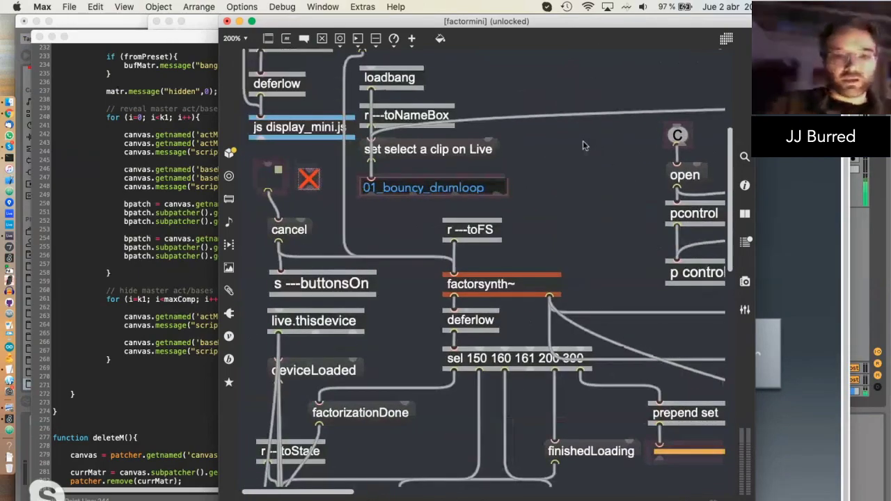
{"action": "scroll", "coordinate": [585, 145], "scroll_direction": "up", "scroll_amount": 2}
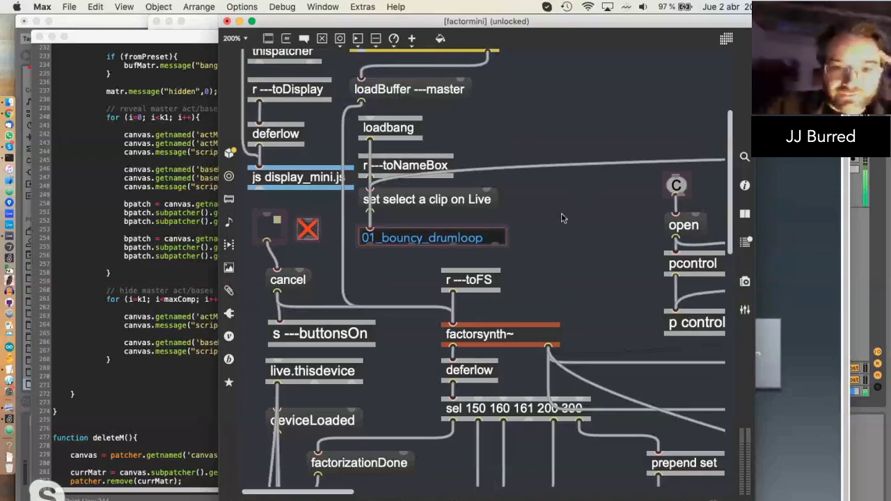
{"action": "scroll", "coordinate": [561, 215], "scroll_direction": "down", "scroll_amount": 2}
{"action": "scroll", "coordinate": [561, 215], "scroll_direction": "right", "scroll_amount": 1}
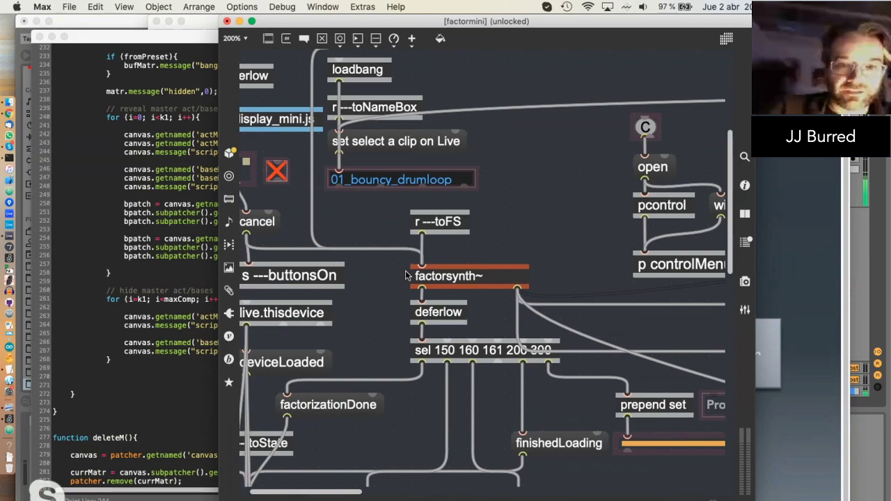
{"action": "scroll", "coordinate": [406, 275], "scroll_direction": "left", "scroll_amount": 2}
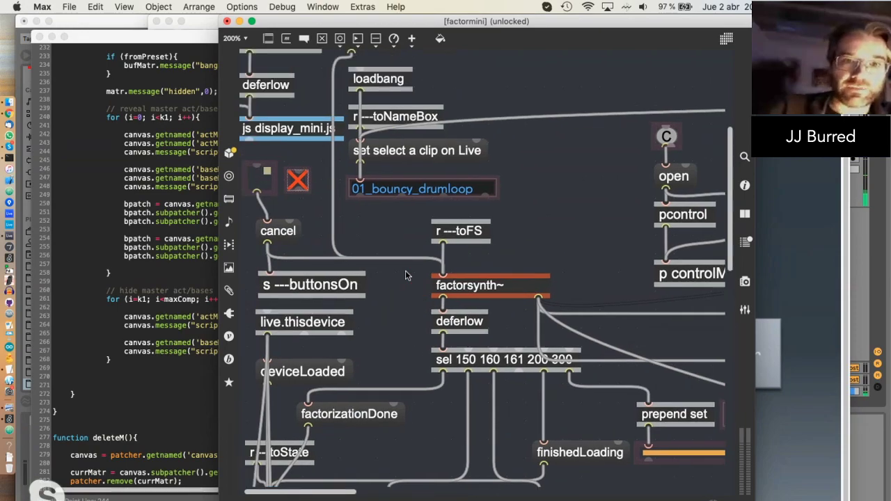
{"action": "scroll", "coordinate": [406, 275], "scroll_direction": "up", "scroll_amount": 5}
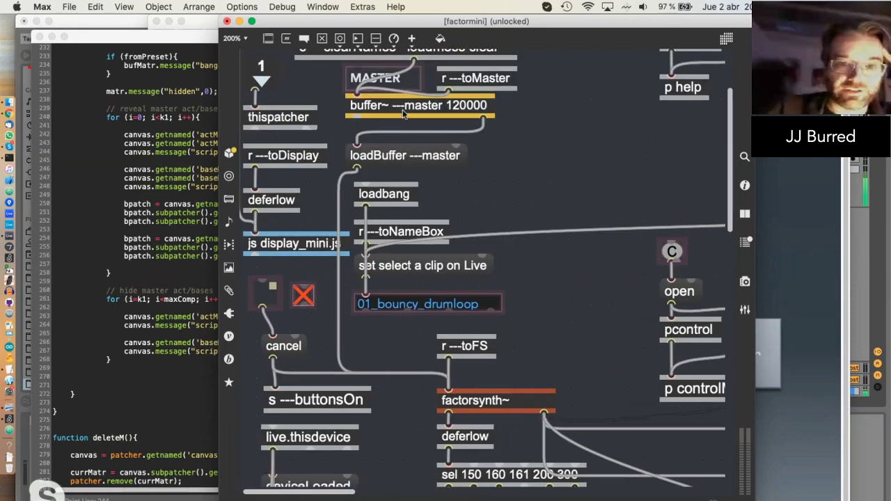
- Trace the patch from factorsynth~ down to the buffer~ ---out0 and buffer~ ---out1 objects at 150% zoom
{"action": "scroll", "coordinate": [543, 355], "scroll_direction": "down", "scroll_amount": 1}
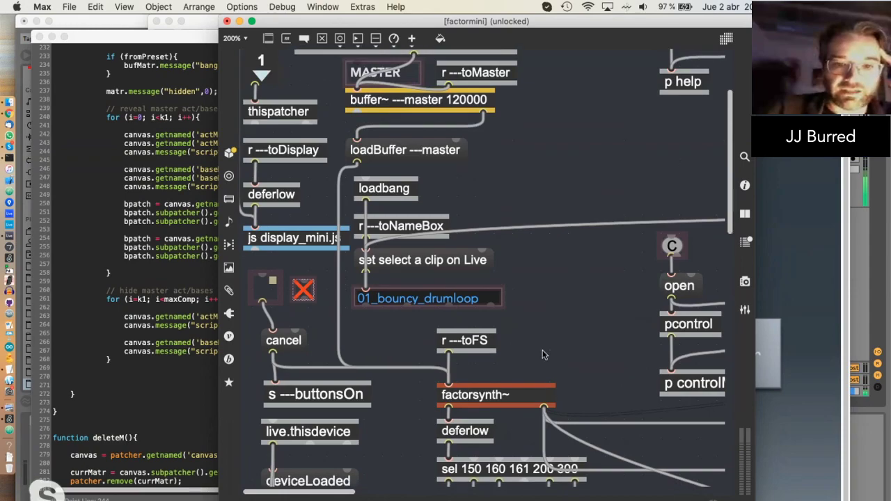
{"action": "scroll", "coordinate": [543, 355], "scroll_direction": "down", "scroll_amount": 14}
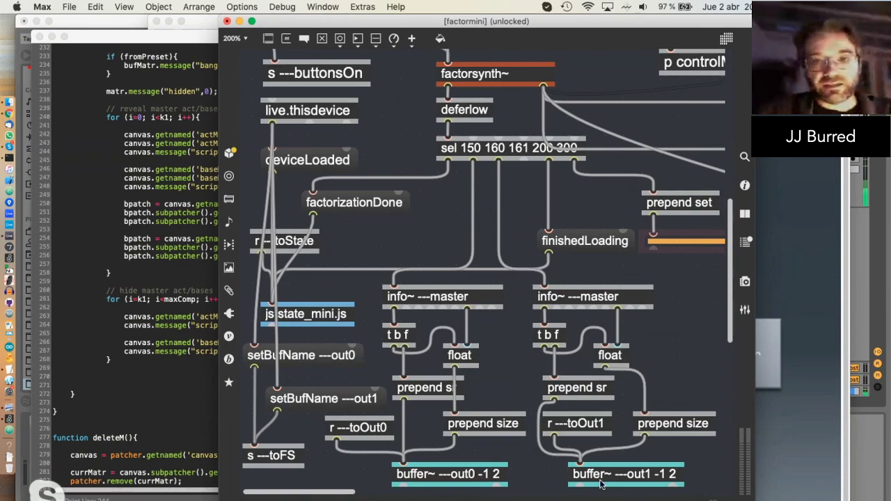
{"action": "key", "text": "super+minus"}
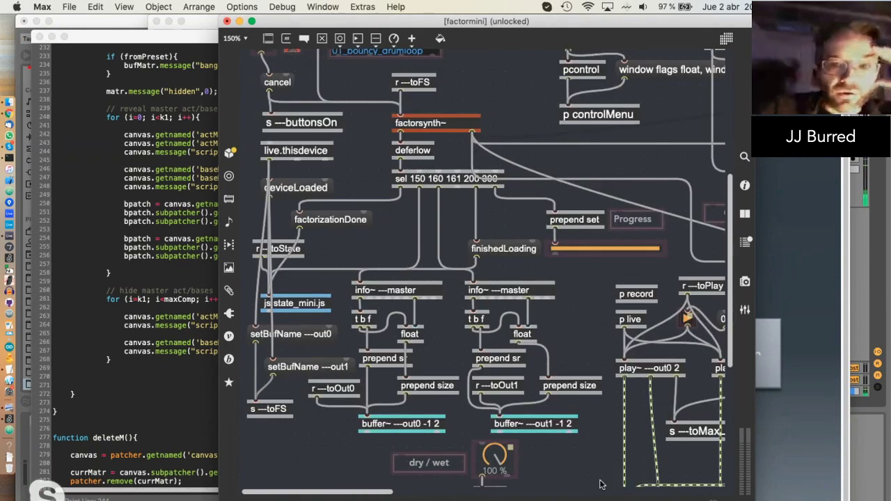
{"action": "scroll", "coordinate": [558, 283], "scroll_direction": "right", "scroll_amount": 2}
{"action": "scroll", "coordinate": [558, 283], "scroll_direction": "down", "scroll_amount": 1}
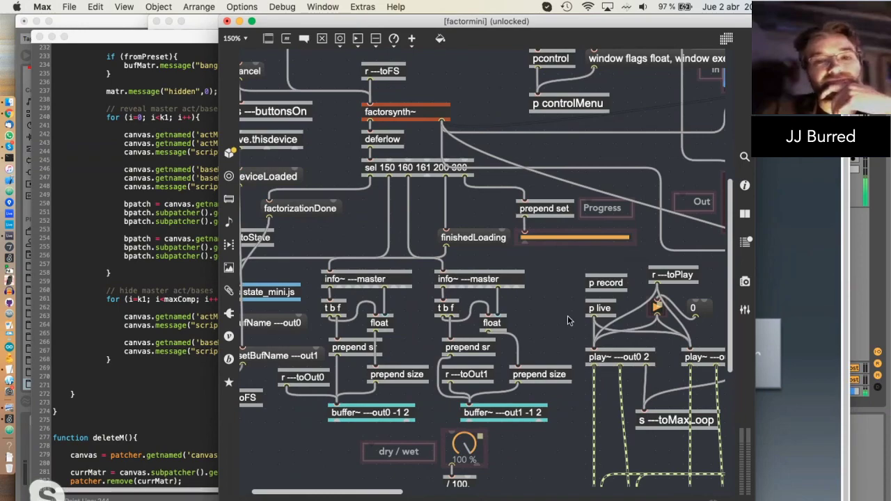
{"action": "scroll", "coordinate": [568, 321], "scroll_direction": "down", "scroll_amount": 2}
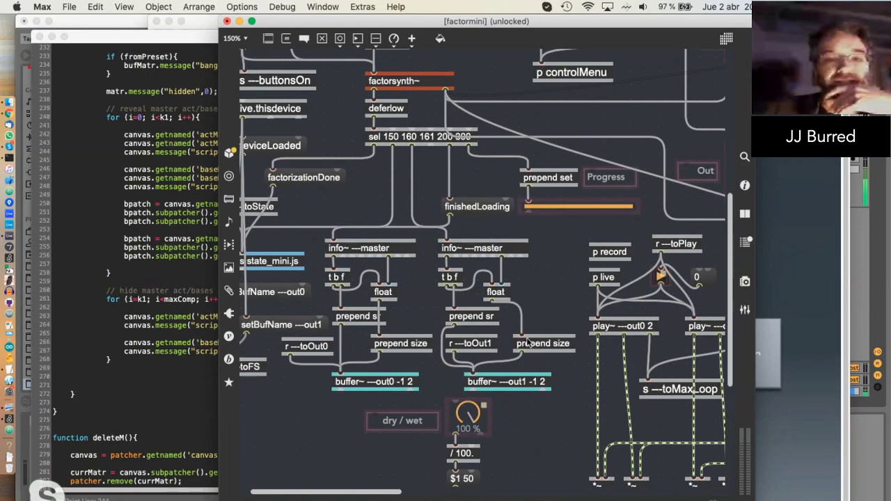
- Shift and widen the patcher window, and bring the output buffers, play~ objects and dry/wet section into view together
{"action": "left_click_drag", "start_coordinate": [387, 24], "coordinate": [312, 24]}
{"action": "left_click_drag", "start_coordinate": [681, 492], "coordinate": [752, 492]}
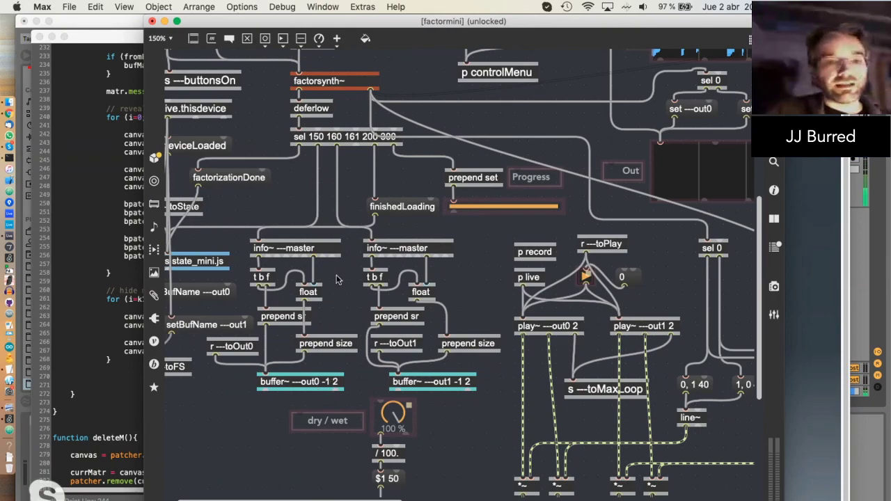
{"action": "scroll", "coordinate": [341, 307], "scroll_direction": "down", "scroll_amount": 2}
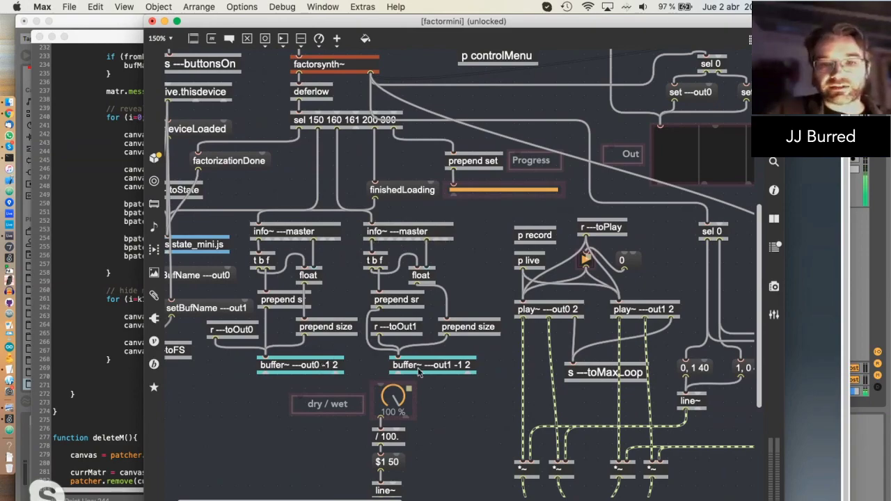
{"action": "scroll", "coordinate": [544, 340], "scroll_direction": "down", "scroll_amount": 10}
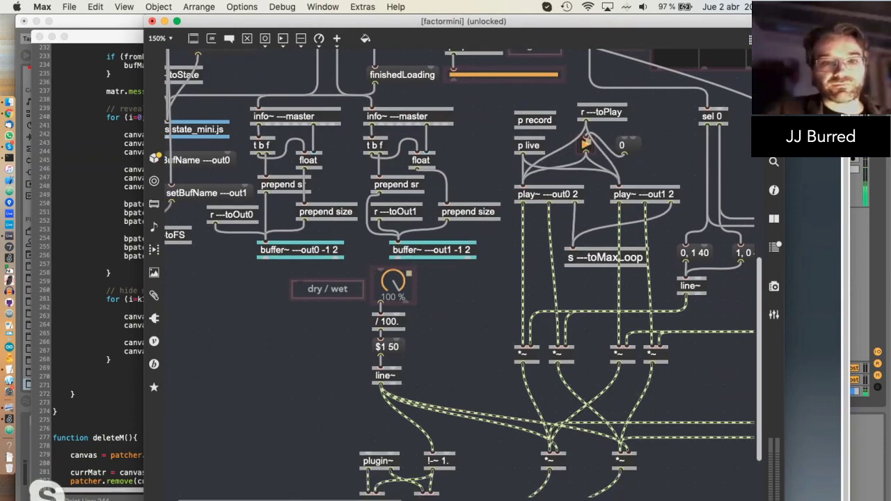
{"action": "scroll", "coordinate": [565, 194], "scroll_direction": "right", "scroll_amount": 4}
{"action": "scroll", "coordinate": [271, 345], "scroll_direction": "left", "scroll_amount": 1}
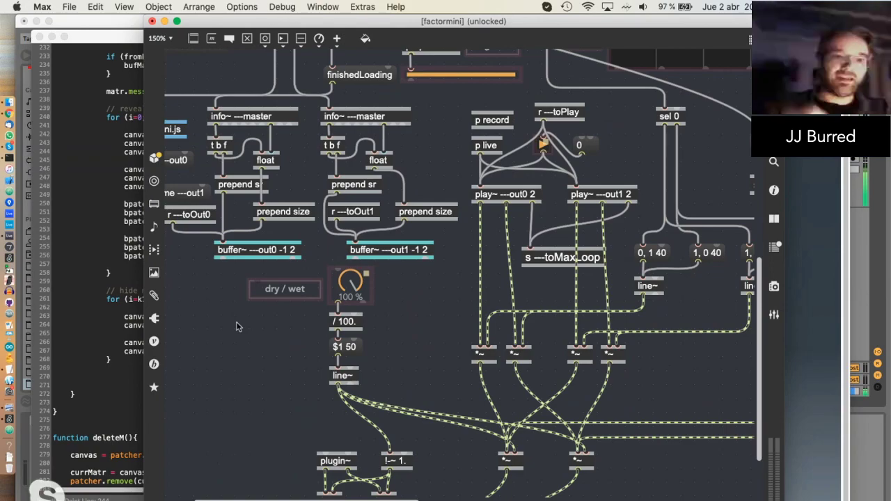
- Examine the playback path from the output buffers through play~ and the dry/wet mix to plugout~, and back to factorsynth~
{"action": "scroll", "coordinate": [235, 317], "scroll_direction": "up", "scroll_amount": 3}
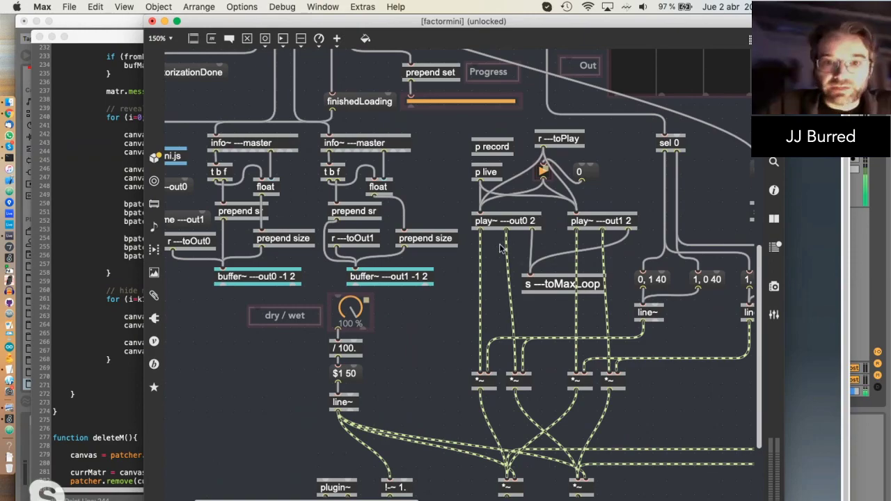
{"action": "scroll", "coordinate": [456, 292], "scroll_direction": "down", "scroll_amount": 1}
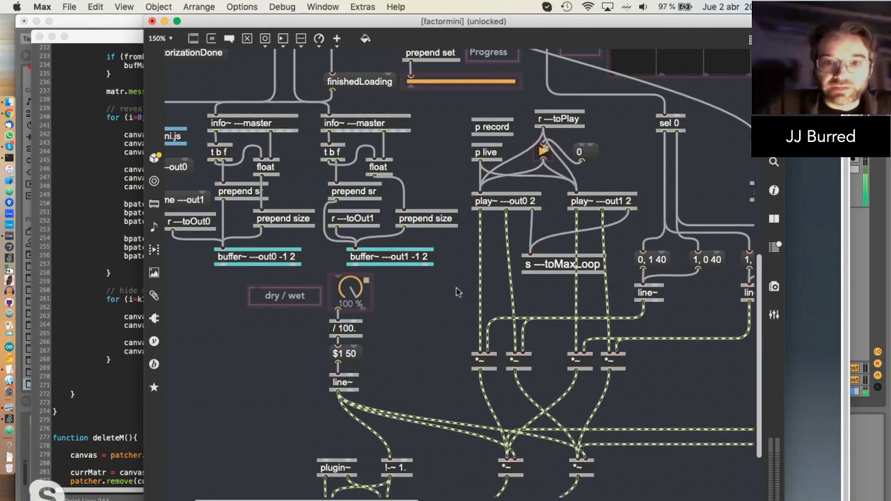
{"action": "scroll", "coordinate": [456, 292], "scroll_direction": "down", "scroll_amount": 4}
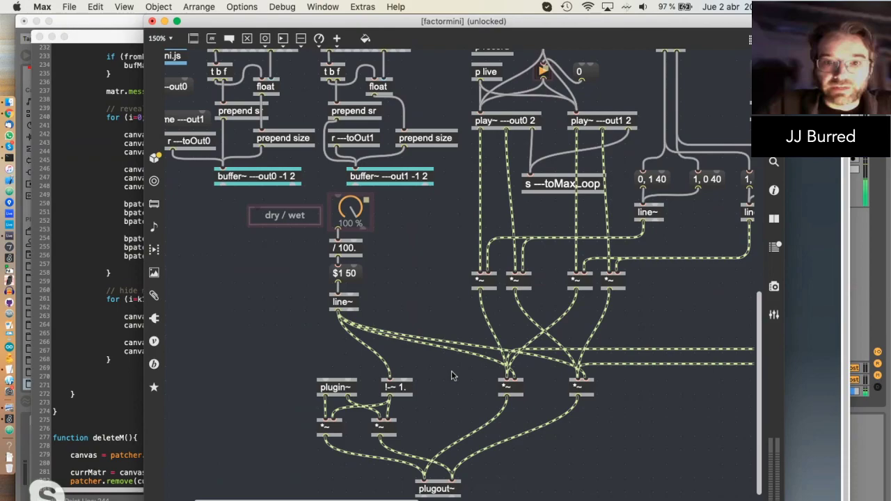
{"action": "scroll", "coordinate": [439, 299], "scroll_direction": "up", "scroll_amount": 2}
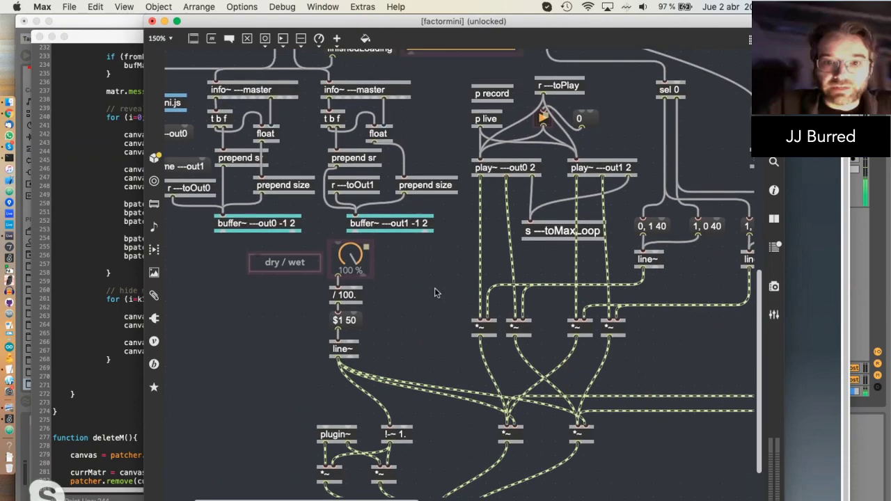
{"action": "scroll", "coordinate": [435, 292], "scroll_direction": "up", "scroll_amount": 2}
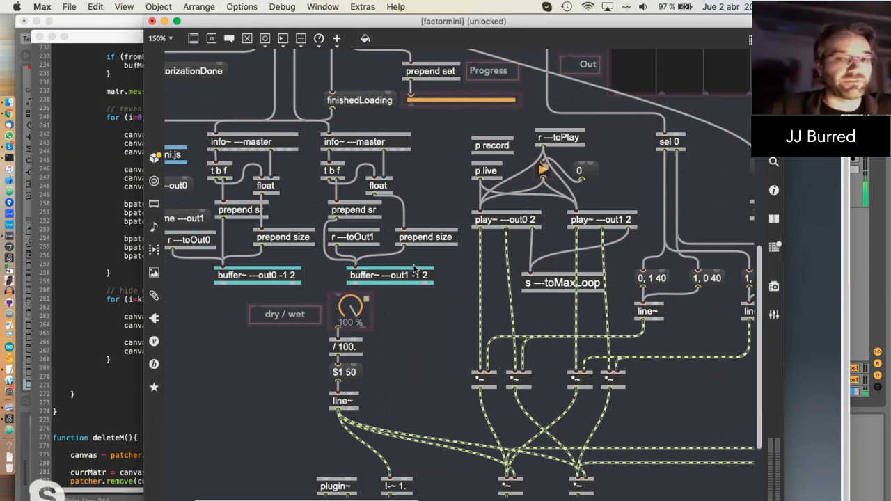
{"action": "scroll", "coordinate": [304, 209], "scroll_direction": "up", "scroll_amount": 5}
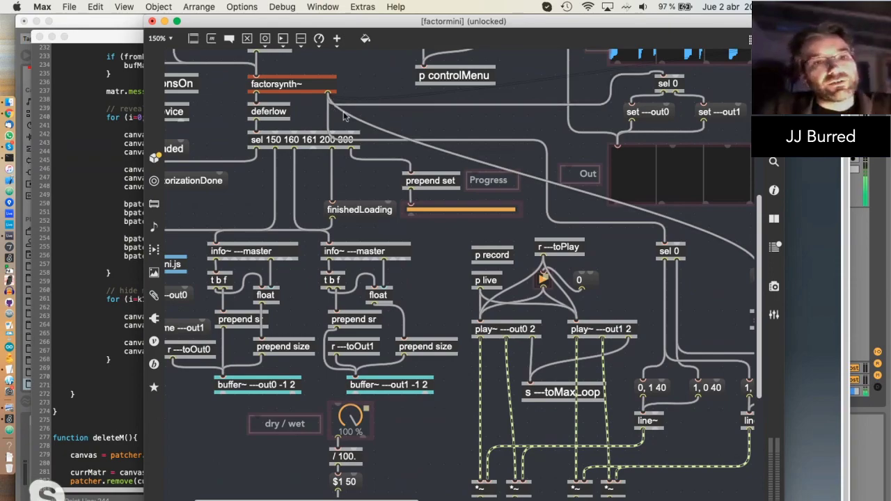
- Highlight the patch cords leaving factorsynth~'s last outlet and follow them to updateOutLength and the lower sel 0 object
{"action": "left_click", "coordinate": [422, 105]}
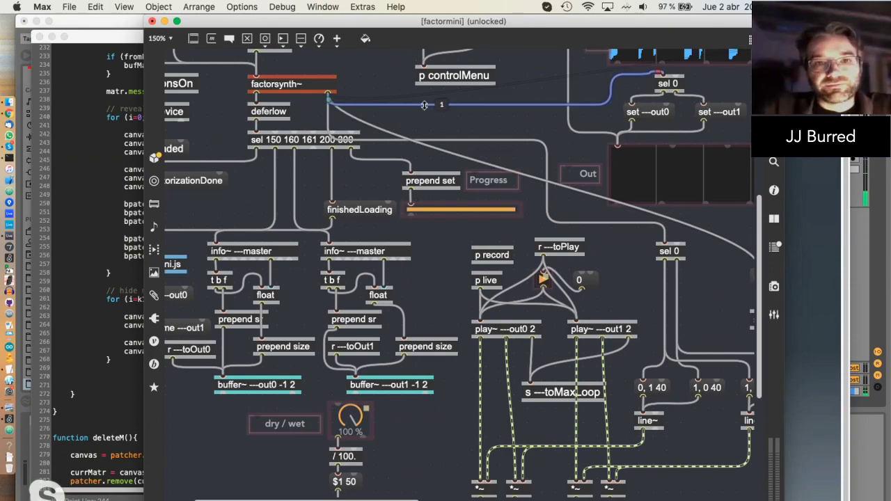
{"action": "left_click", "coordinate": [542, 180]}
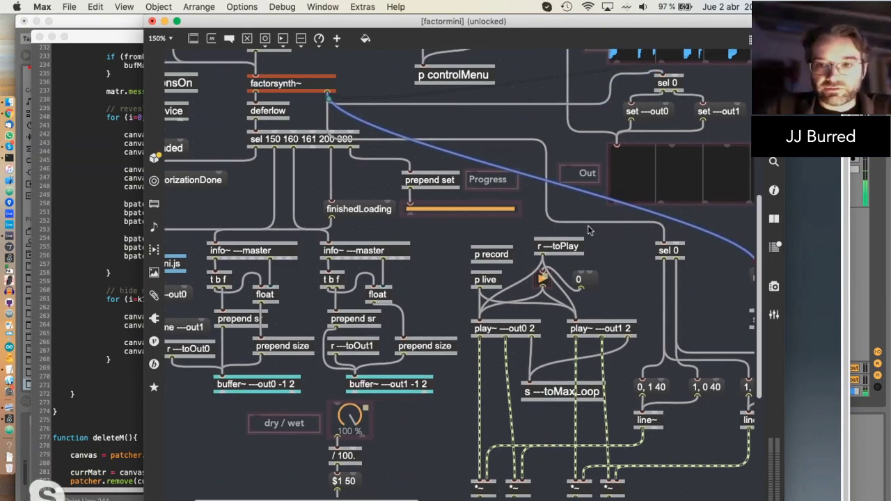
{"action": "scroll", "coordinate": [588, 230], "scroll_direction": "right", "scroll_amount": 5}
{"action": "scroll", "coordinate": [588, 230], "scroll_direction": "down", "scroll_amount": 3}
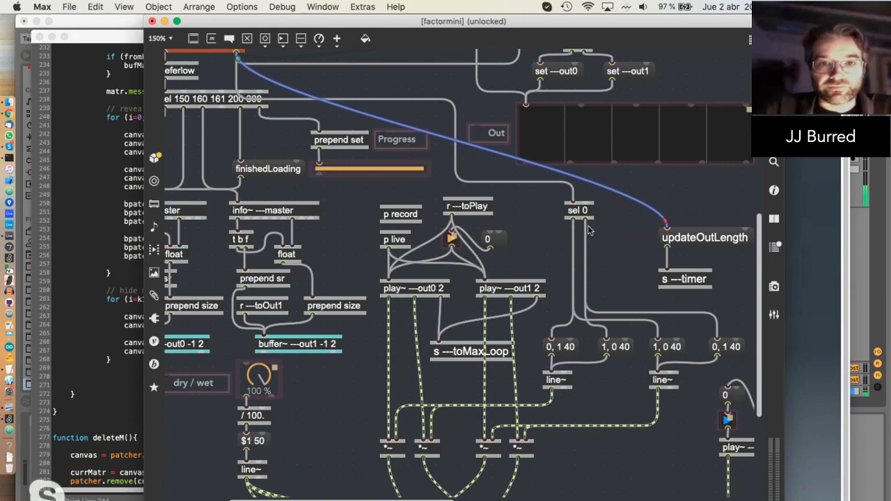
{"action": "scroll", "coordinate": [588, 224], "scroll_direction": "right", "scroll_amount": 3}
{"action": "scroll", "coordinate": [587, 225], "scroll_direction": "down", "scroll_amount": 1}
{"action": "scroll", "coordinate": [588, 227], "scroll_direction": "right", "scroll_amount": 1}
{"action": "scroll", "coordinate": [588, 228], "scroll_direction": "down", "scroll_amount": 1}
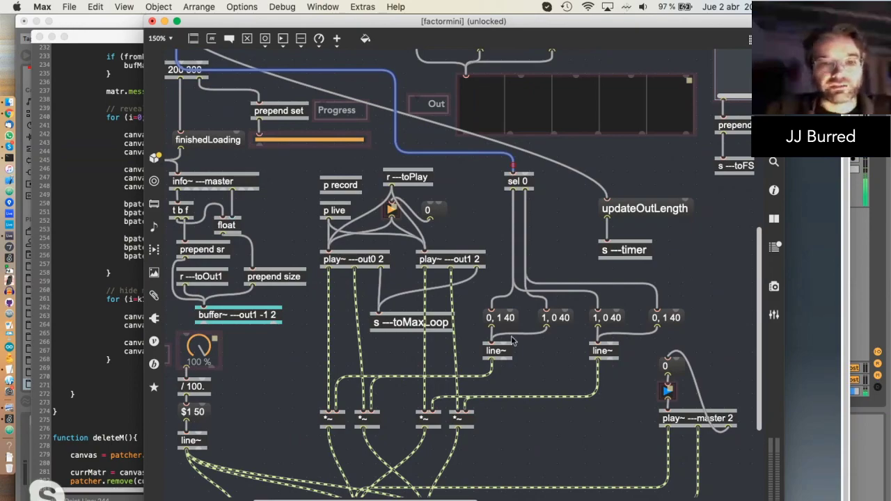
- Examine how sel 0 drives the line~ crossfades between play~ ---out0 and play~ ---out1, and trace the path back to factorsynth~
{"action": "scroll", "coordinate": [382, 385], "scroll_direction": "down", "scroll_amount": 2}
{"action": "scroll", "coordinate": [373, 394], "scroll_direction": "left", "scroll_amount": 5}
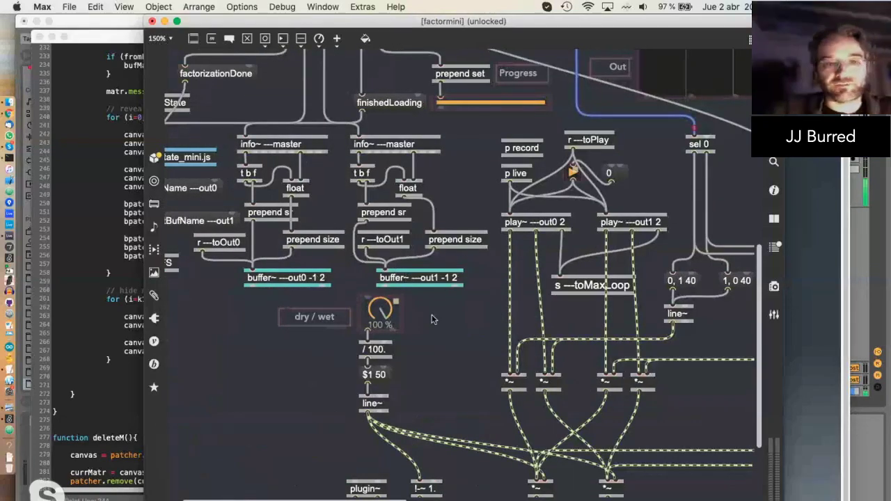
{"action": "scroll", "coordinate": [431, 319], "scroll_direction": "right", "scroll_amount": 3}
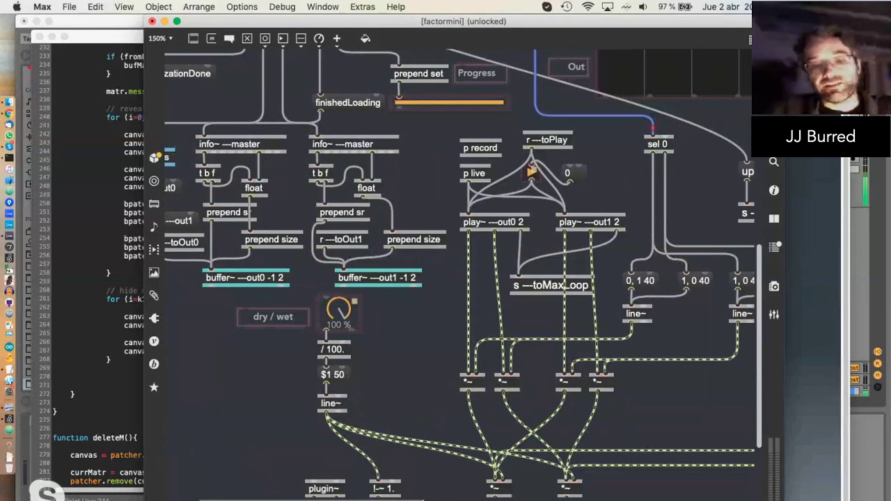
{"action": "scroll", "coordinate": [558, 371], "scroll_direction": "right", "scroll_amount": 5}
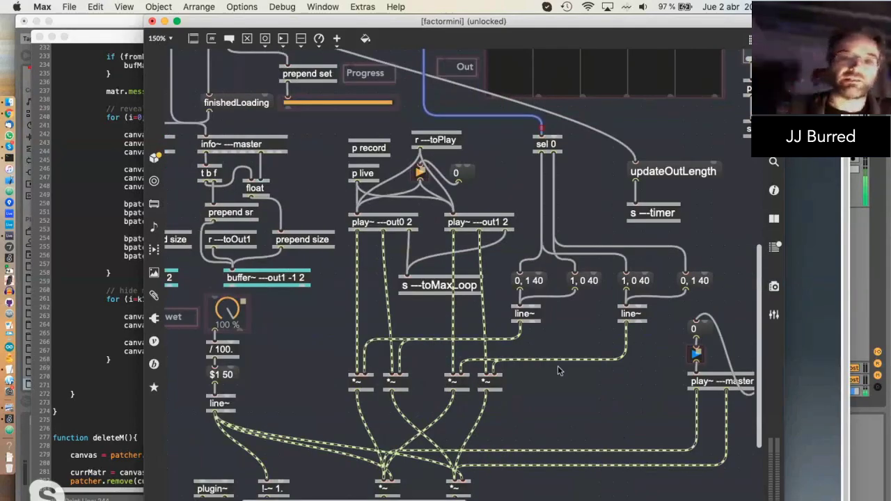
{"action": "scroll", "coordinate": [372, 435], "scroll_direction": "down", "scroll_amount": 3}
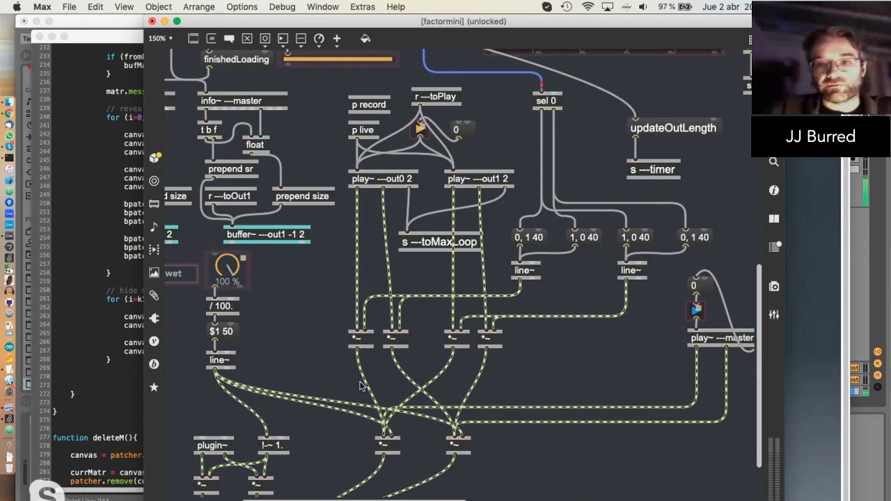
{"action": "scroll", "coordinate": [362, 388], "scroll_direction": "down", "scroll_amount": 4}
{"action": "scroll", "coordinate": [359, 387], "scroll_direction": "up", "scroll_amount": 5}
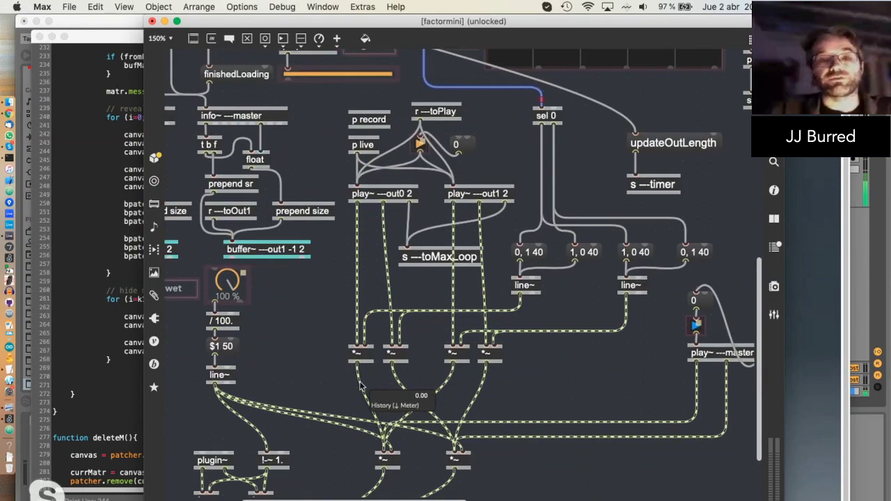
{"action": "scroll", "coordinate": [359, 387], "scroll_direction": "up", "scroll_amount": 6}
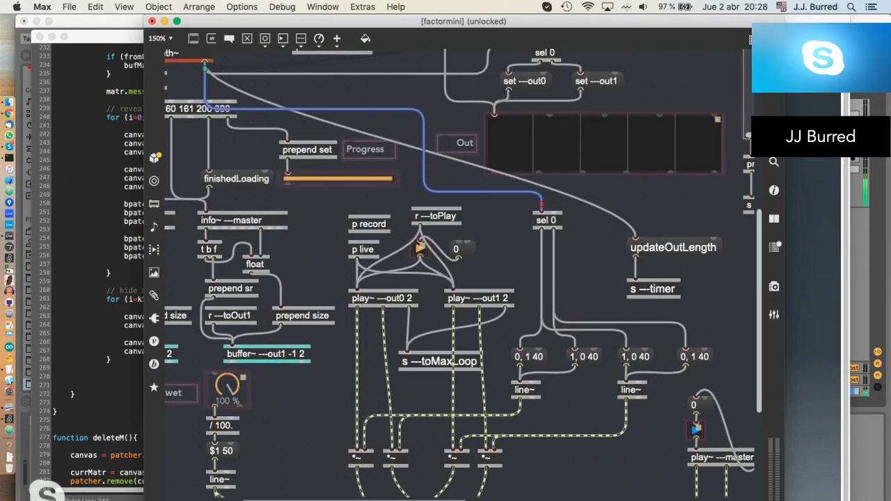
{"action": "scroll", "coordinate": [360, 406], "scroll_direction": "left", "scroll_amount": 3}
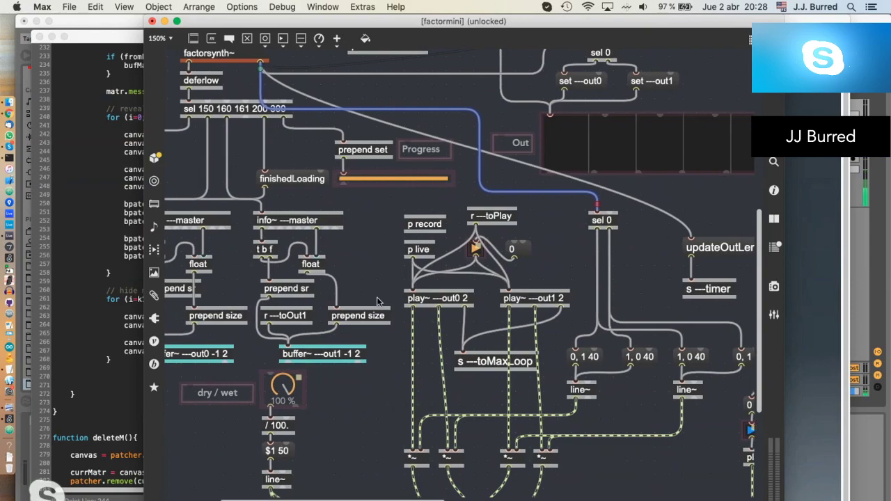
{"action": "scroll", "coordinate": [376, 301], "scroll_direction": "up", "scroll_amount": 3}
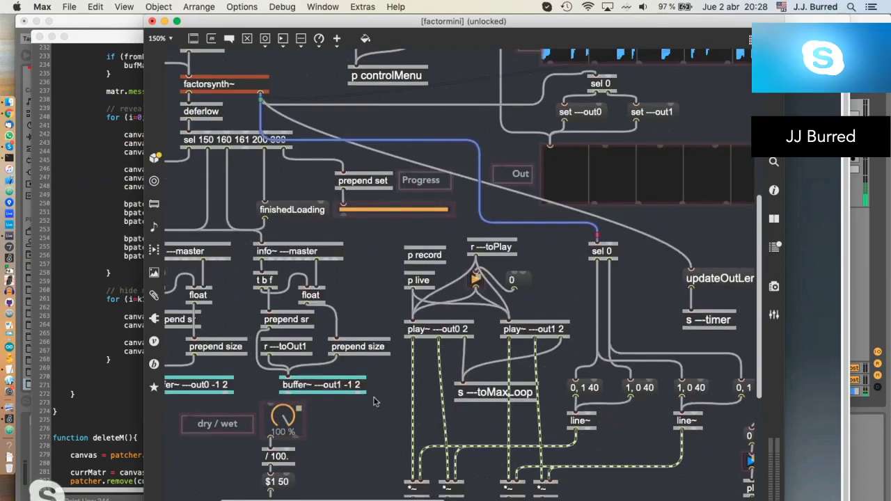
- Show the patch in presentation mode, lock it, and connect the components diagonally with the first master operation
{"action": "scroll", "coordinate": [374, 404], "scroll_direction": "up", "scroll_amount": 10}
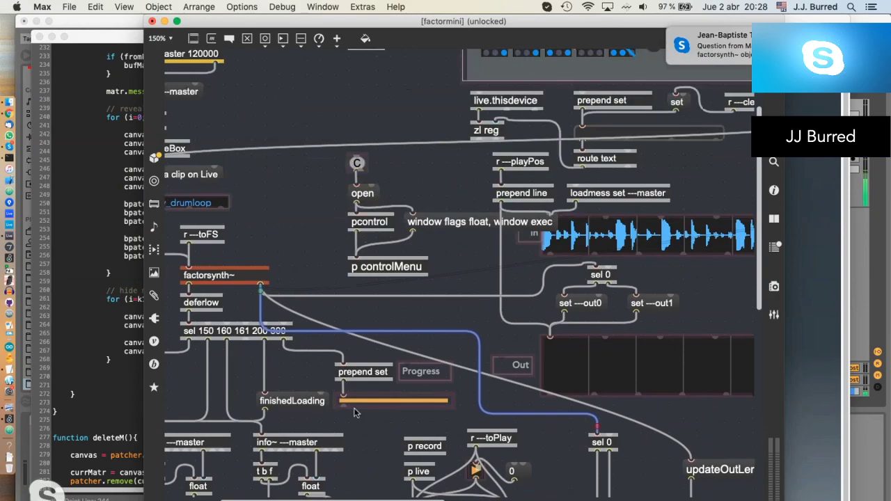
{"action": "scroll", "coordinate": [354, 413], "scroll_direction": "up", "scroll_amount": 6}
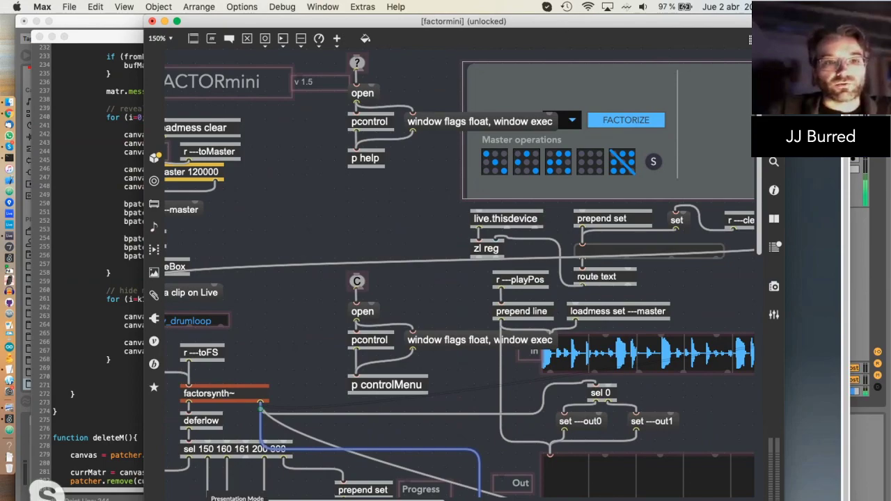
{"action": "left_click", "coordinate": [296, 493]}
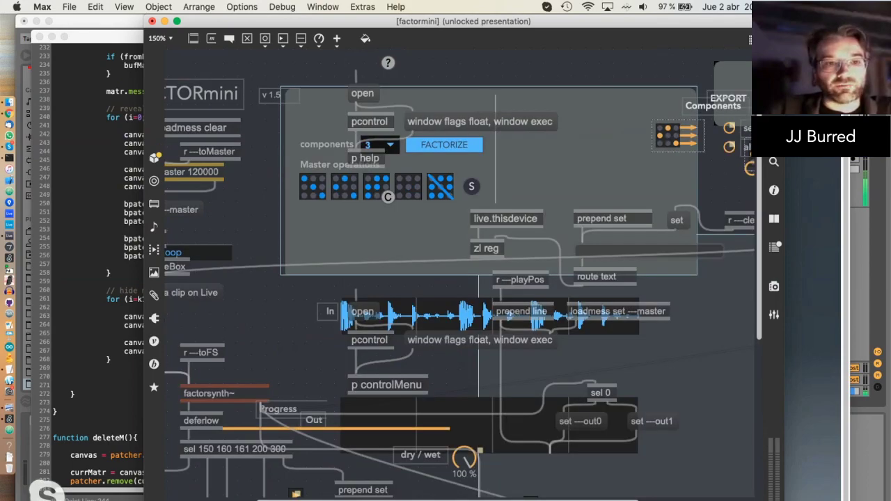
{"action": "key", "text": "super+e"}
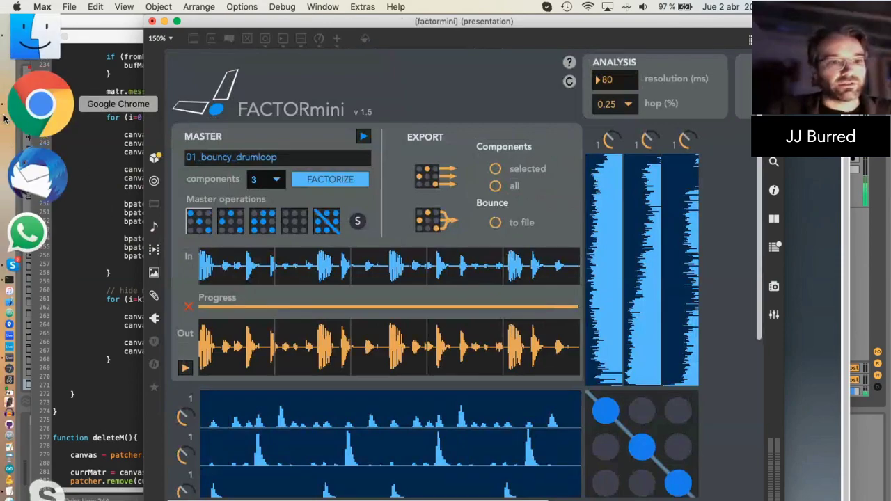
{"action": "scroll", "coordinate": [231, 217], "scroll_direction": "down", "scroll_amount": 1}
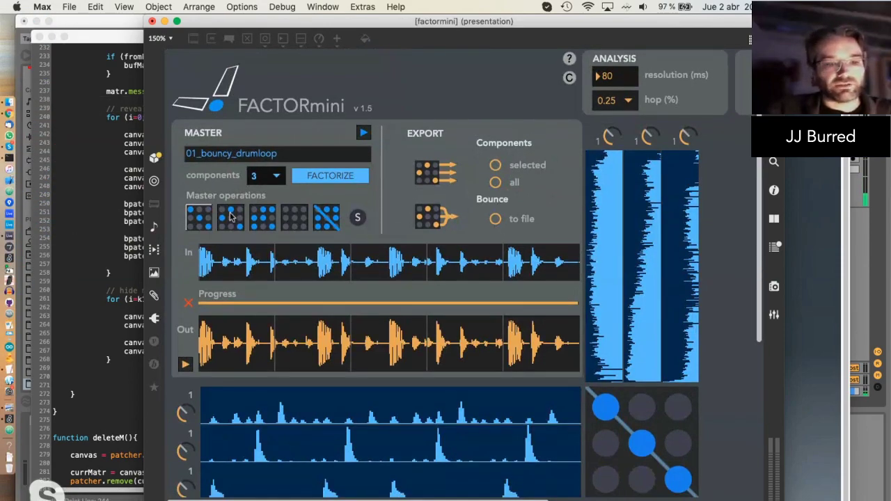
{"action": "scroll", "coordinate": [232, 216], "scroll_direction": "down", "scroll_amount": 3}
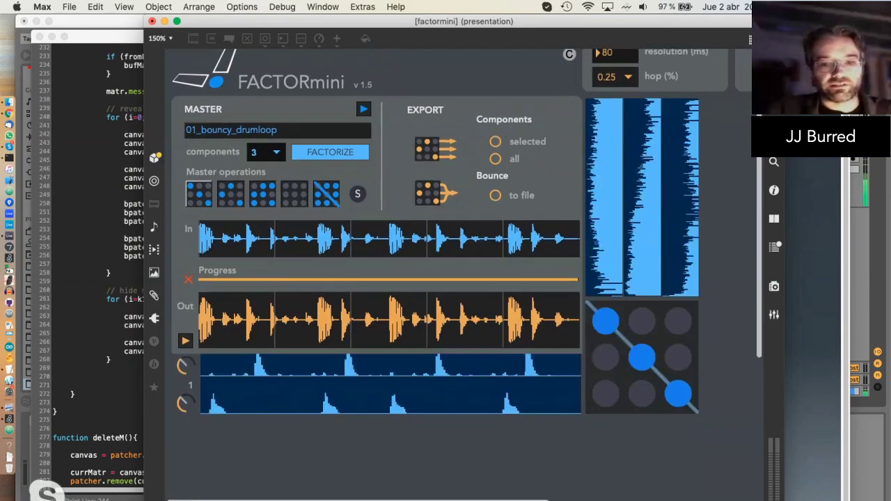
- Return the locked patch to patching view and locate the Out waveform display fed by set ---out0 and set ---out1
{"action": "key", "text": "super+alt+e"}
{"action": "scroll", "coordinate": [727, 197], "scroll_direction": "down", "scroll_amount": 3}
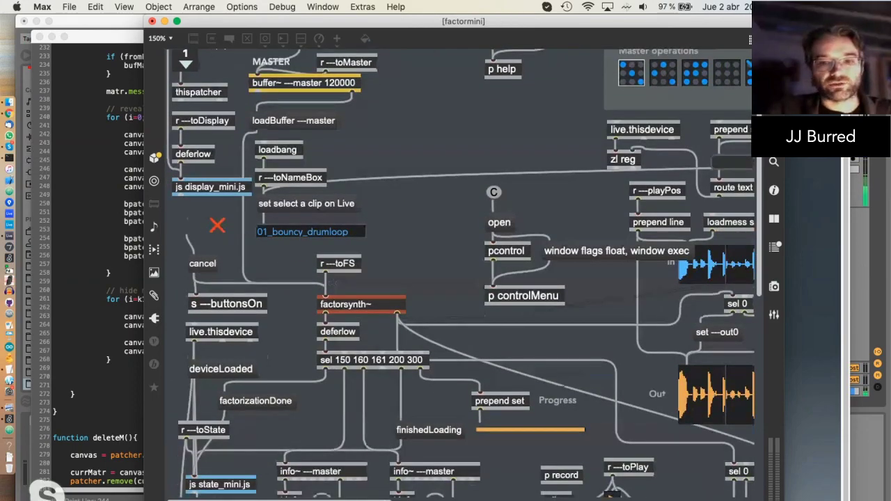
{"action": "scroll", "coordinate": [627, 313], "scroll_direction": "right", "scroll_amount": 10}
{"action": "scroll", "coordinate": [597, 380], "scroll_direction": "left", "scroll_amount": 4}
{"action": "scroll", "coordinate": [598, 380], "scroll_direction": "down", "scroll_amount": 4}
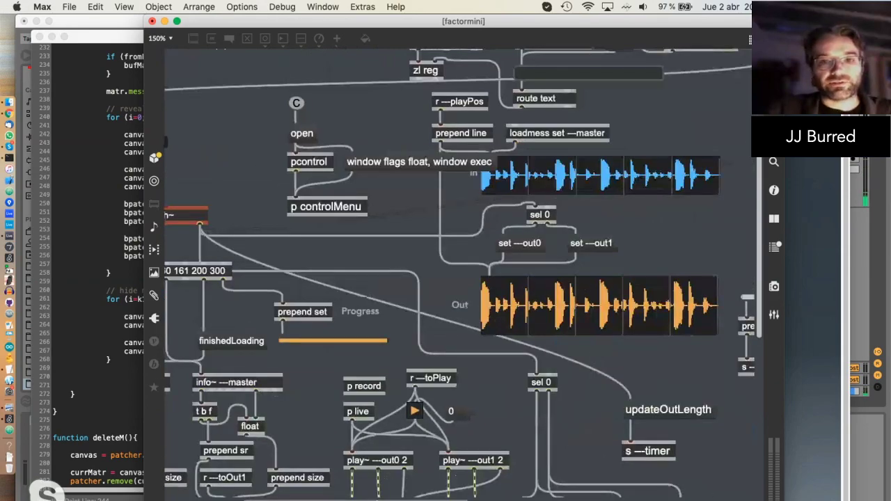
- Show the patch in presentation mode and disconnect all components with the empty-matrix master operation
{"action": "scroll", "coordinate": [471, 234], "scroll_direction": "up", "scroll_amount": 6}
{"action": "scroll", "coordinate": [470, 233], "scroll_direction": "left", "scroll_amount": 3}
{"action": "scroll", "coordinate": [515, 202], "scroll_direction": "up", "scroll_amount": 1}
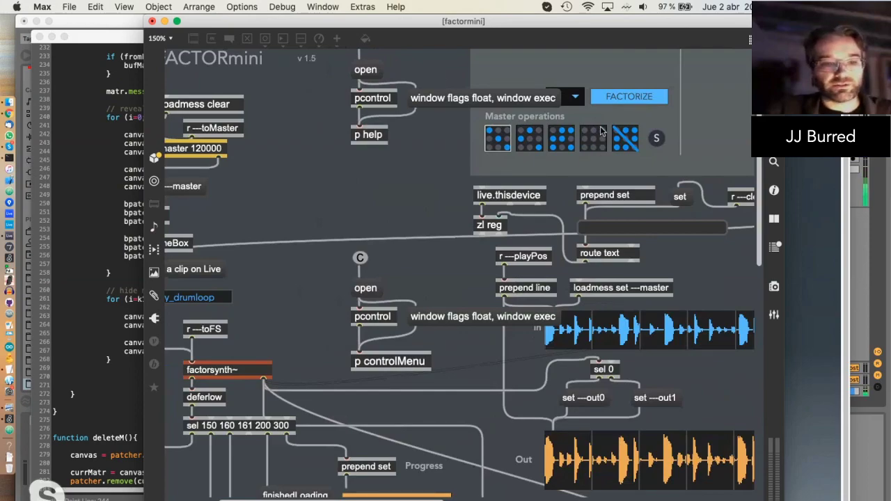
{"action": "key", "text": "super+alt+e"}
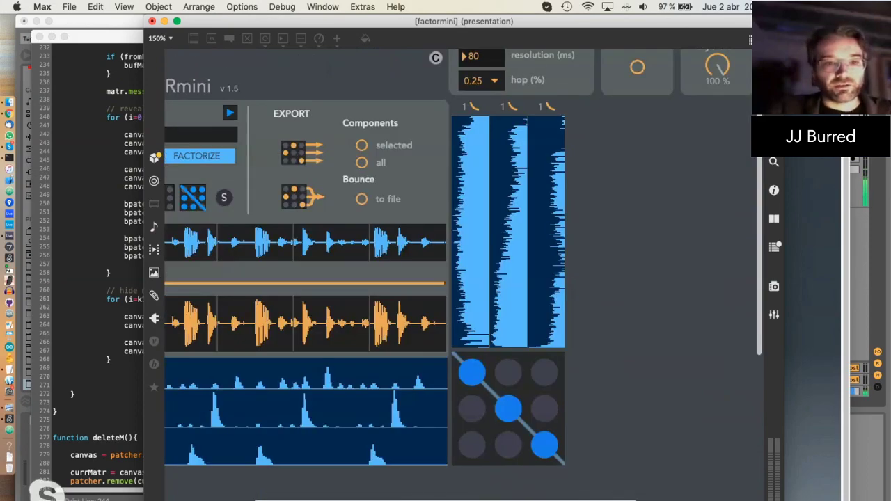
{"action": "scroll", "coordinate": [253, 202], "scroll_direction": "left", "scroll_amount": 5}
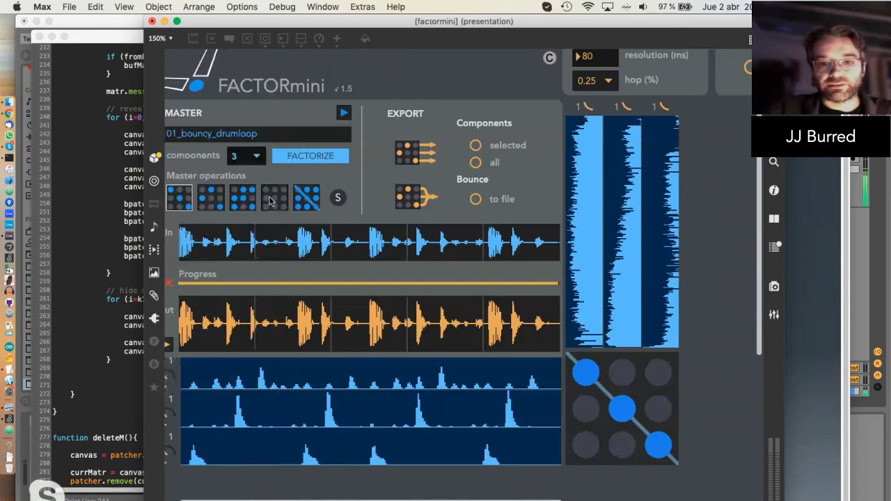
{"action": "left_click", "coordinate": [282, 198]}
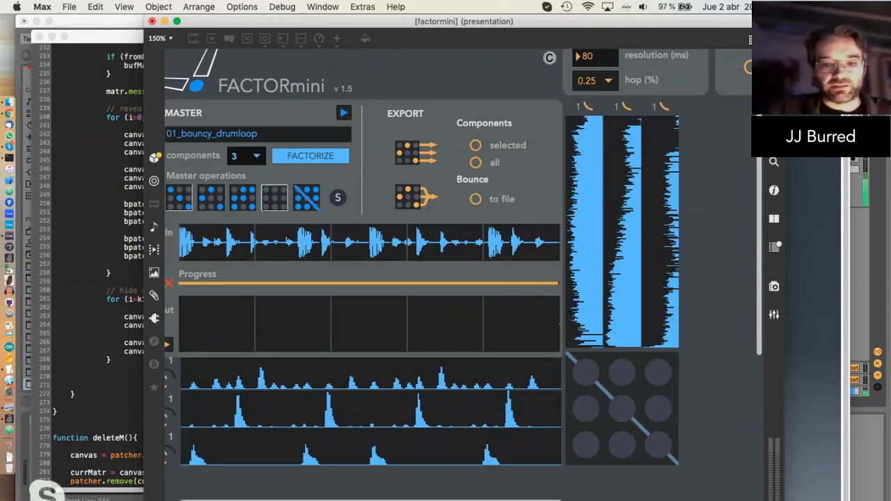
- Return to patching view and examine how play~ ---out0 and play~ ---out1 feed the *~ objects controlled by the line~ crossfades
{"action": "key", "text": "super+alt+e"}
{"action": "scroll", "coordinate": [431, 497], "scroll_direction": "down", "scroll_amount": 5}
{"action": "scroll", "coordinate": [432, 497], "scroll_direction": "right", "scroll_amount": 3}
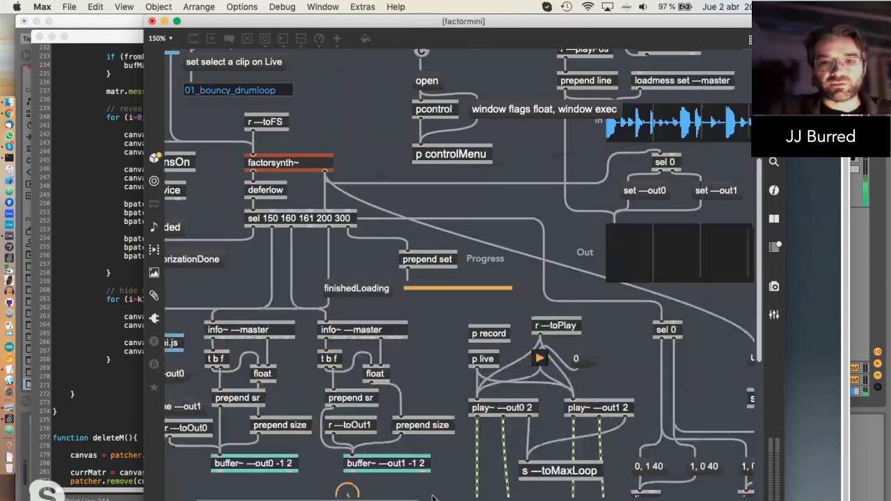
{"action": "scroll", "coordinate": [431, 497], "scroll_direction": "right", "scroll_amount": 5}
{"action": "scroll", "coordinate": [431, 497], "scroll_direction": "down", "scroll_amount": 1}
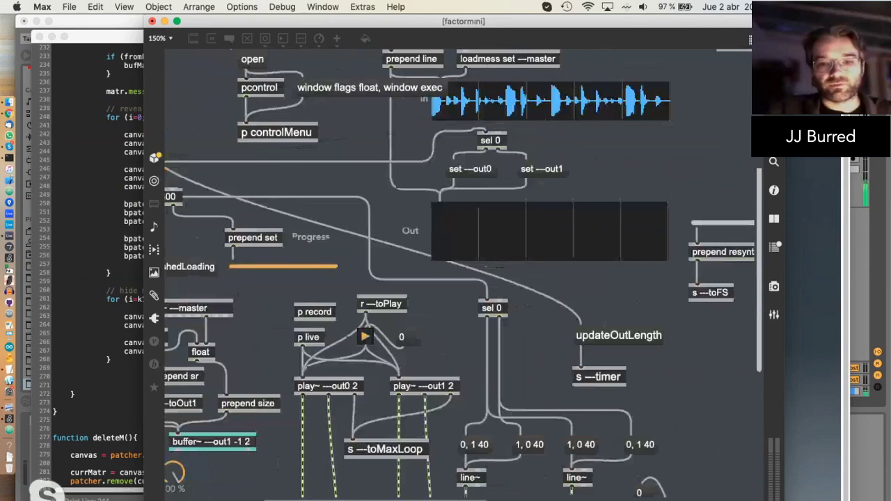
{"action": "scroll", "coordinate": [453, 449], "scroll_direction": "left", "scroll_amount": 5}
{"action": "scroll", "coordinate": [453, 449], "scroll_direction": "down", "scroll_amount": 4}
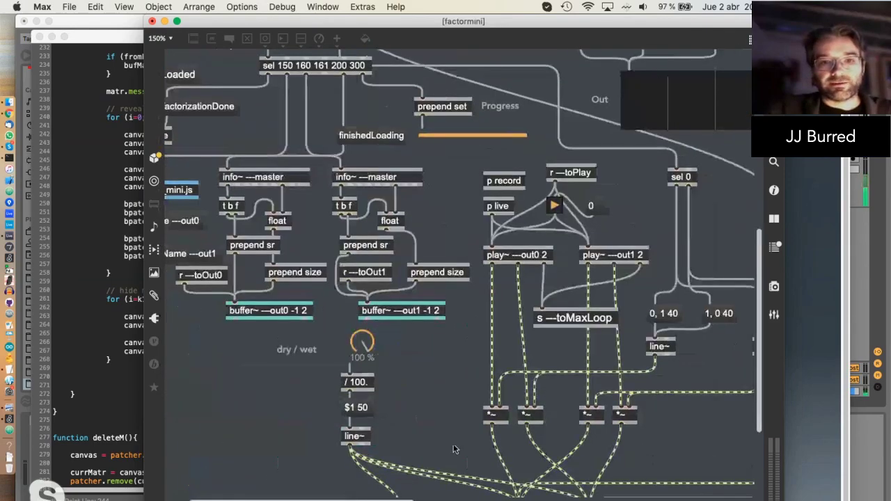
{"action": "scroll", "coordinate": [453, 449], "scroll_direction": "down", "scroll_amount": 3}
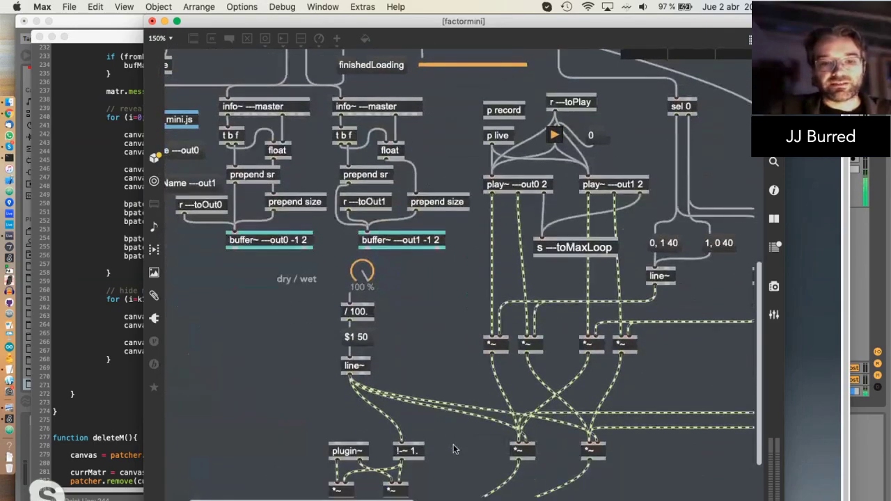
{"action": "scroll", "coordinate": [393, 490], "scroll_direction": "right", "scroll_amount": 3}
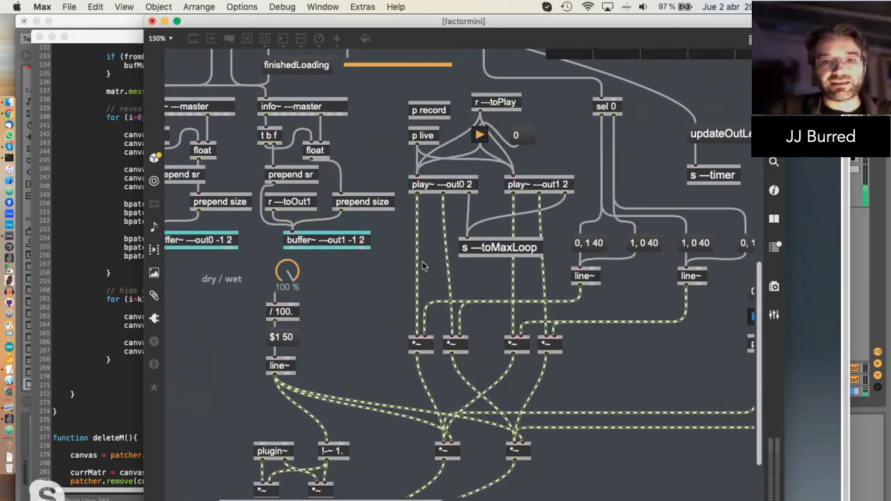
{"action": "mouse_move", "coordinate": [418, 260]}
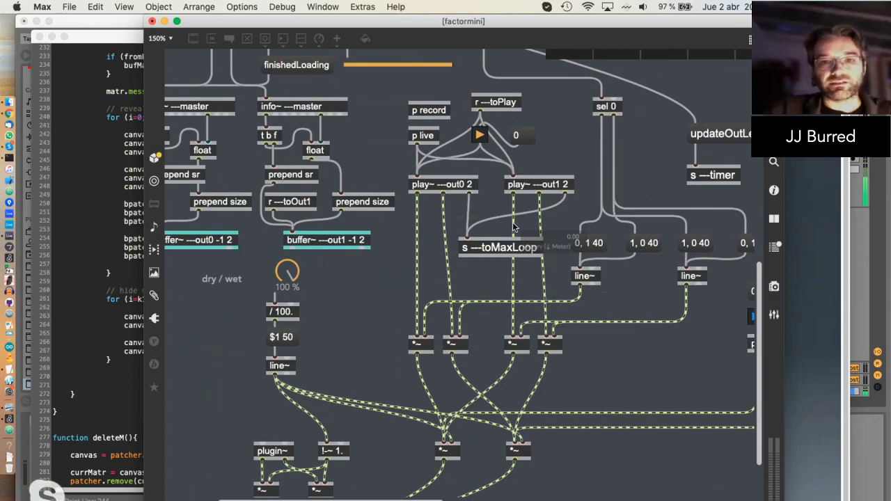
{"action": "scroll", "coordinate": [403, 251], "scroll_direction": "up", "scroll_amount": 5}
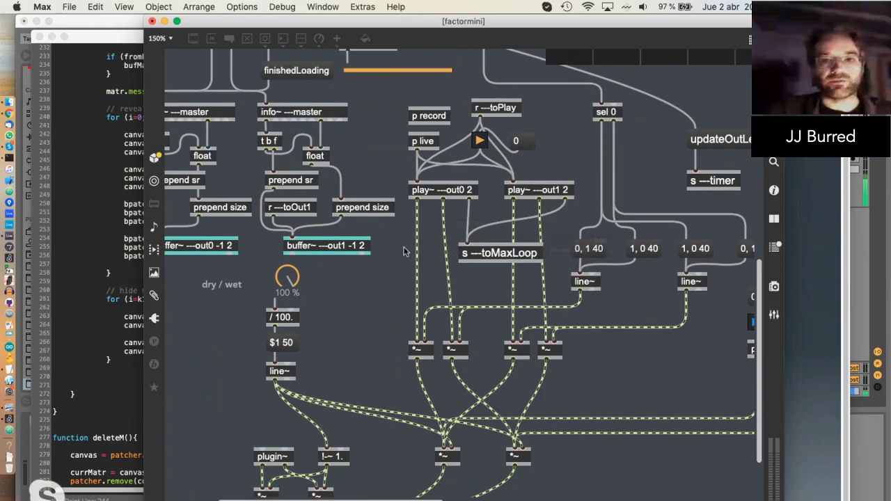
{"action": "scroll", "coordinate": [404, 252], "scroll_direction": "up", "scroll_amount": 5}
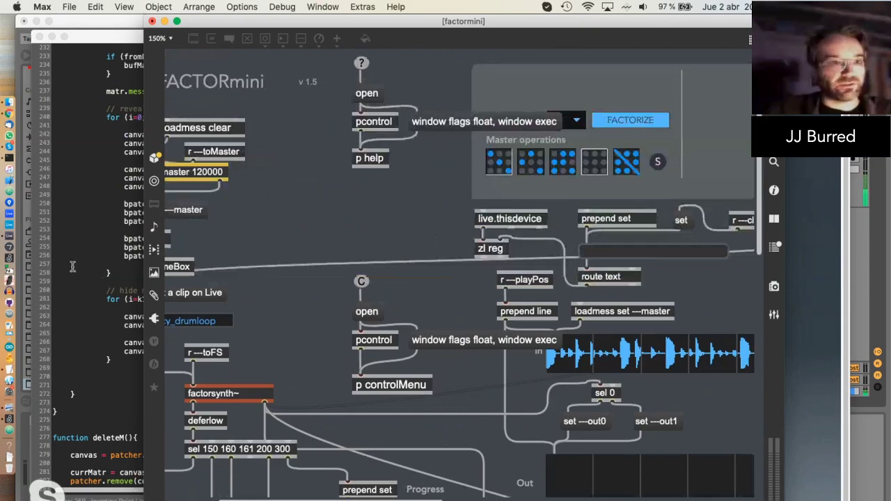
- Switch to Ableton Live, start playing the looped drum clip, and return to the Max patch
{"action": "left_click", "coordinate": [11, 239]}
{"action": "left_click", "coordinate": [361, 38]}
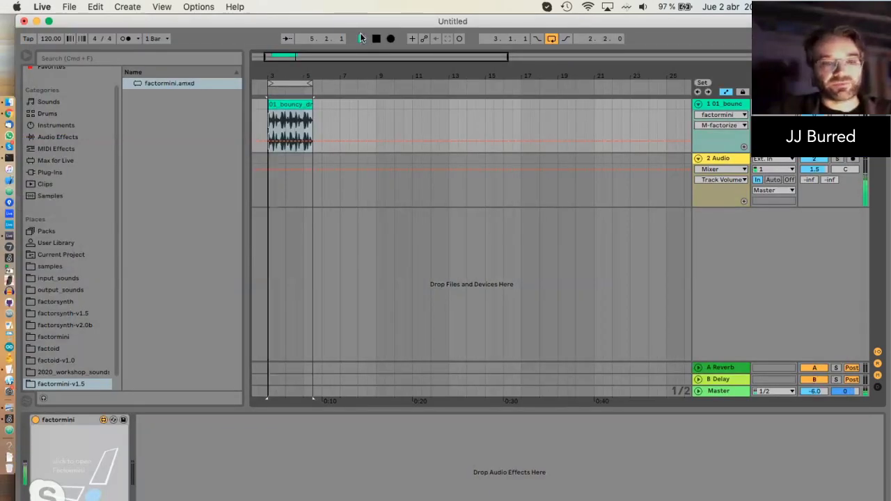
{"action": "key", "text": "super+Tab"}
- Follow the output path during playback from factorsynth~ through sel 0, the play~ objects and the dry/wet stage to plugout~
{"action": "scroll", "coordinate": [468, 282], "scroll_direction": "down", "scroll_amount": 8}
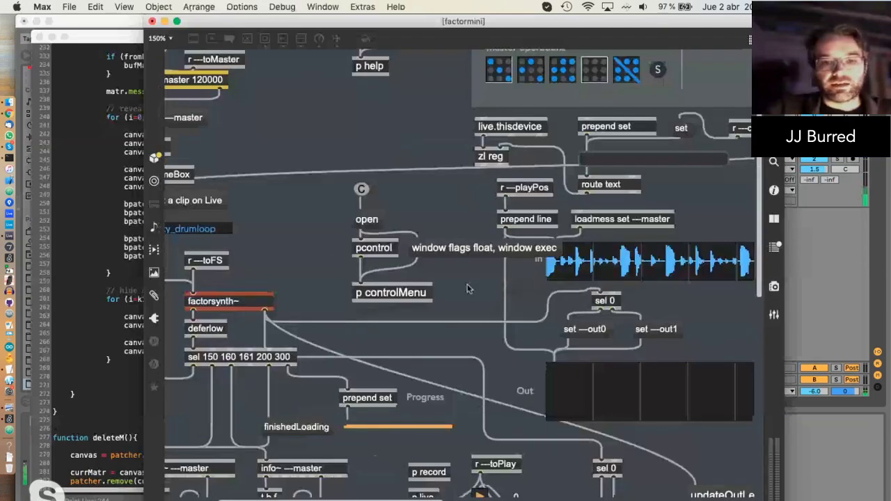
{"action": "scroll", "coordinate": [467, 285], "scroll_direction": "down", "scroll_amount": 4}
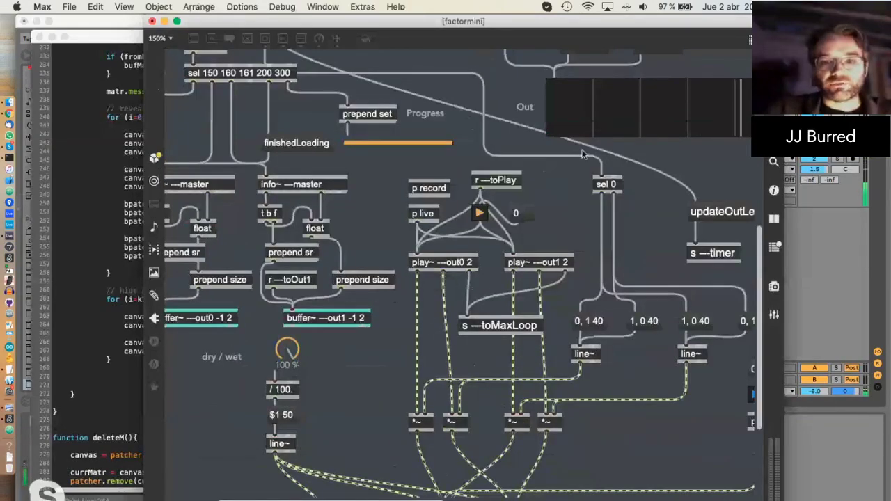
{"action": "scroll", "coordinate": [426, 287], "scroll_direction": "down", "scroll_amount": 2}
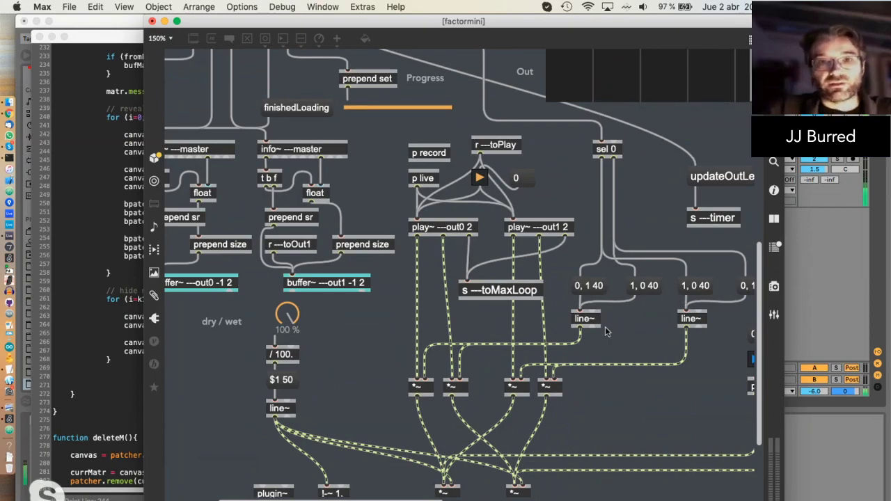
{"action": "scroll", "coordinate": [605, 332], "scroll_direction": "up", "scroll_amount": 10}
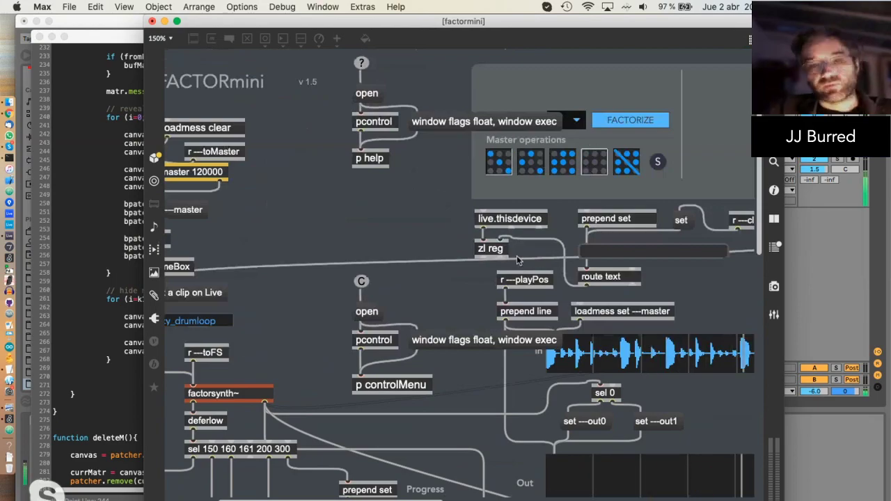
{"action": "scroll", "coordinate": [517, 265], "scroll_direction": "down", "scroll_amount": 4}
{"action": "scroll", "coordinate": [517, 266], "scroll_direction": "down", "scroll_amount": 8}
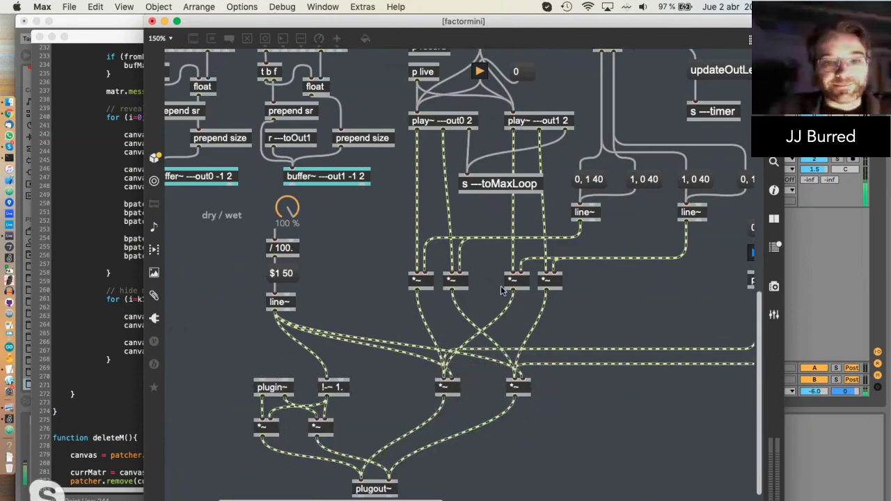
{"action": "scroll", "coordinate": [503, 290], "scroll_direction": "up", "scroll_amount": 3}
{"action": "scroll", "coordinate": [322, 352], "scroll_direction": "up", "scroll_amount": 10}
{"action": "scroll", "coordinate": [321, 351], "scroll_direction": "left", "scroll_amount": 4}
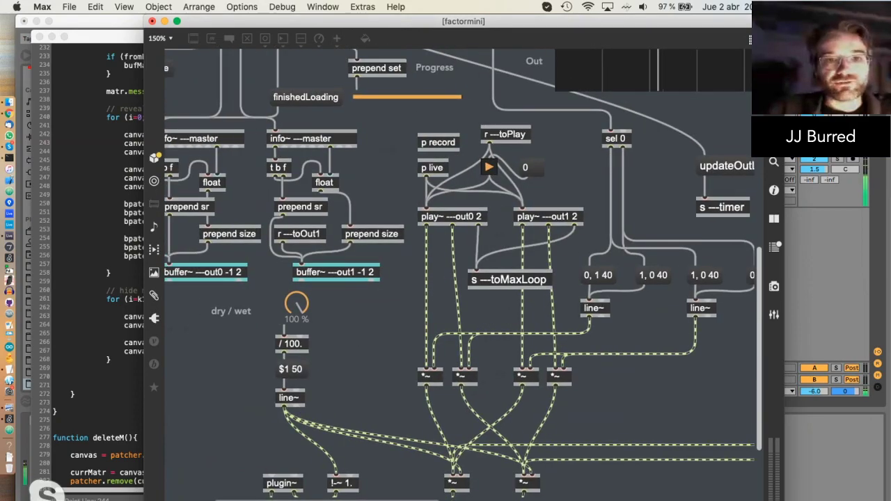
{"action": "scroll", "coordinate": [322, 352], "scroll_direction": "up", "scroll_amount": 2}
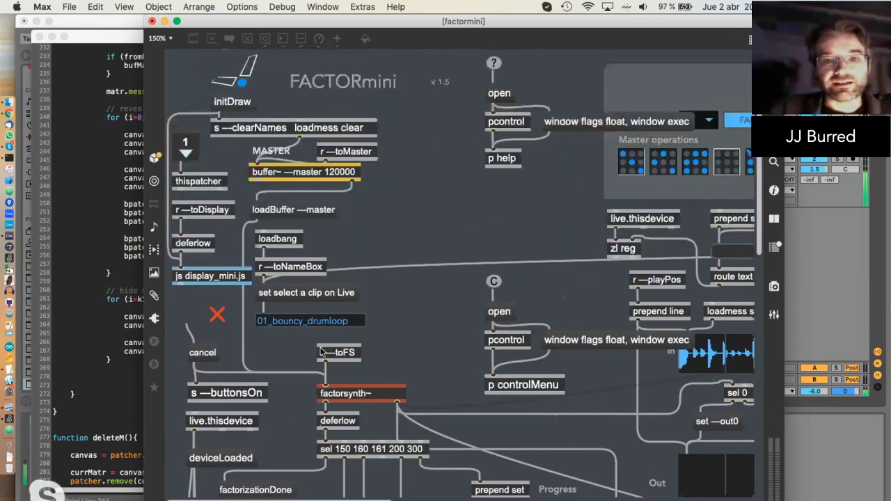
{"action": "scroll", "coordinate": [322, 351], "scroll_direction": "down", "scroll_amount": 12}
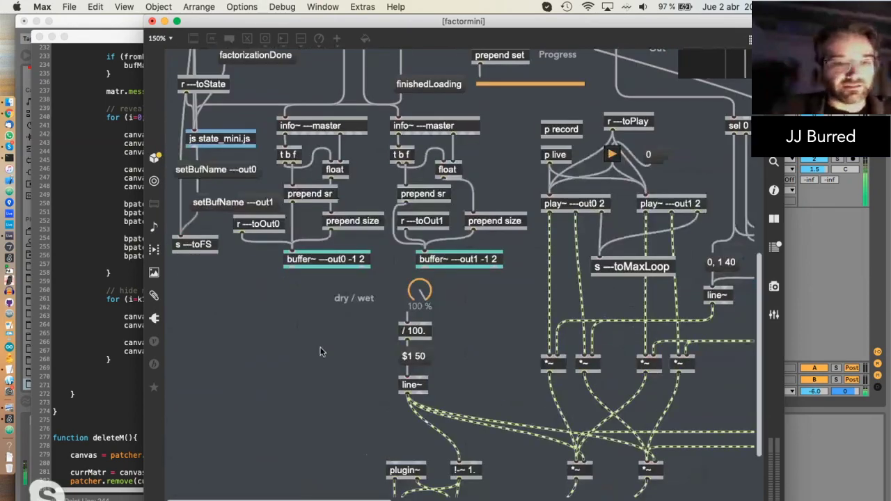
- Show the patch in presentation mode, zoom it out to 100%, and reposition its window
{"action": "key", "text": "alt+super+e"}
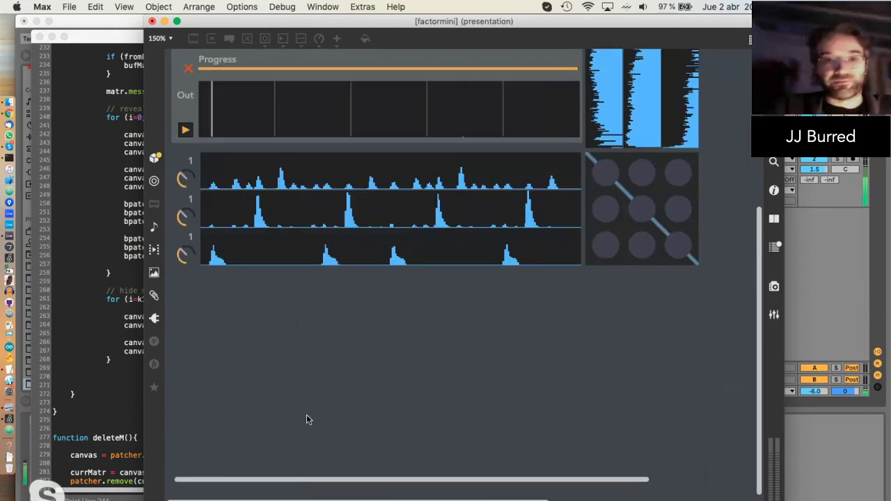
{"action": "key", "text": "super+minus"}
{"action": "key", "text": "super+minus"}
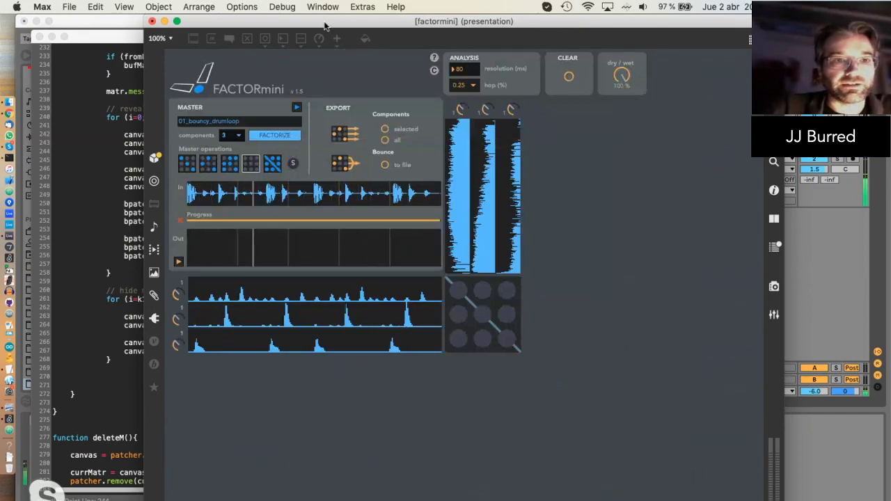
{"action": "left_click_drag", "start_coordinate": [329, 23], "coordinate": [294, 23]}
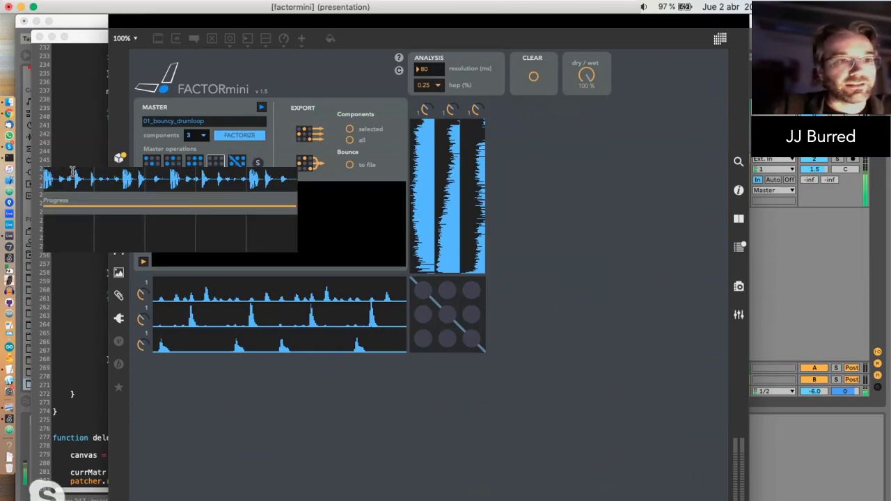
- Check the chat questions in Skype, switch to Ableton Live and stop the loop playback
{"action": "left_click", "coordinate": [9, 149]}
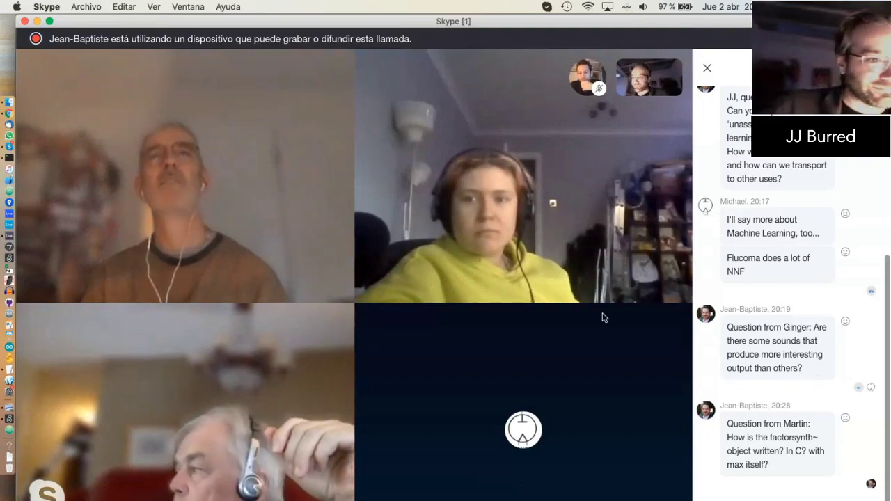
{"action": "mouse_move", "coordinate": [104, 191]}
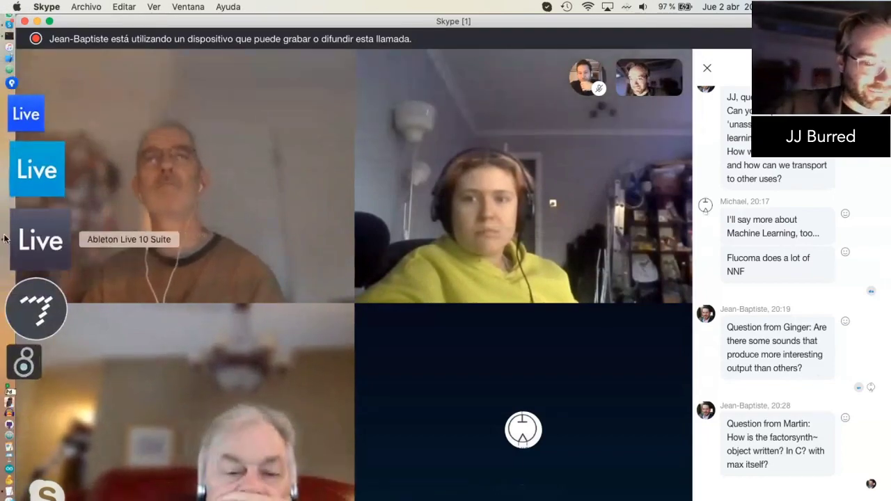
{"action": "left_click", "coordinate": [4, 238]}
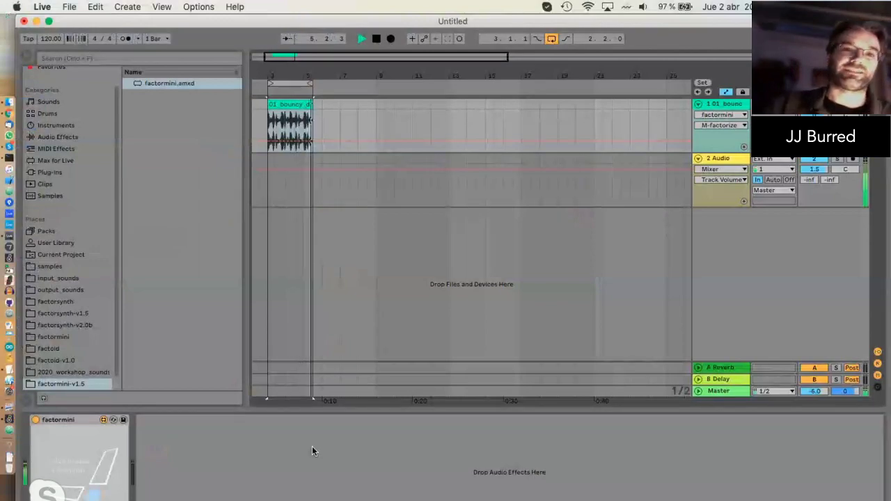
{"action": "key", "text": "space"}
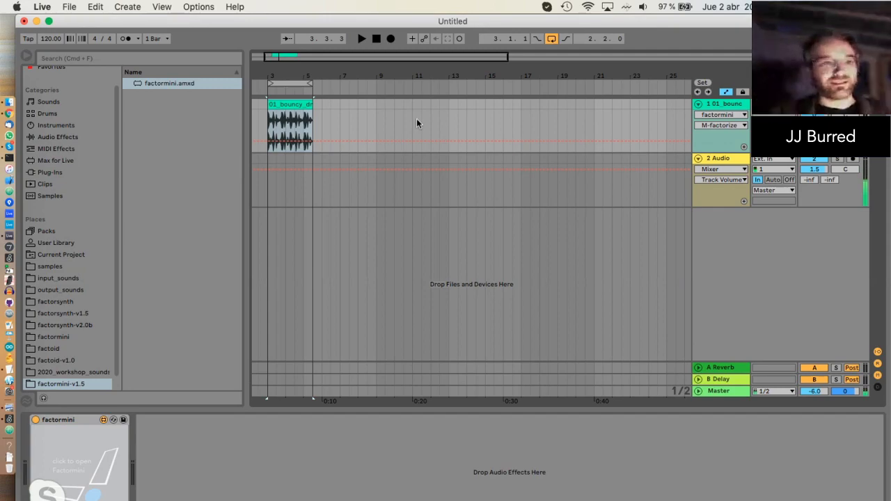
- Switch back to the Skype call and view the audience questions in its chat
{"action": "left_click", "coordinate": [6, 149]}
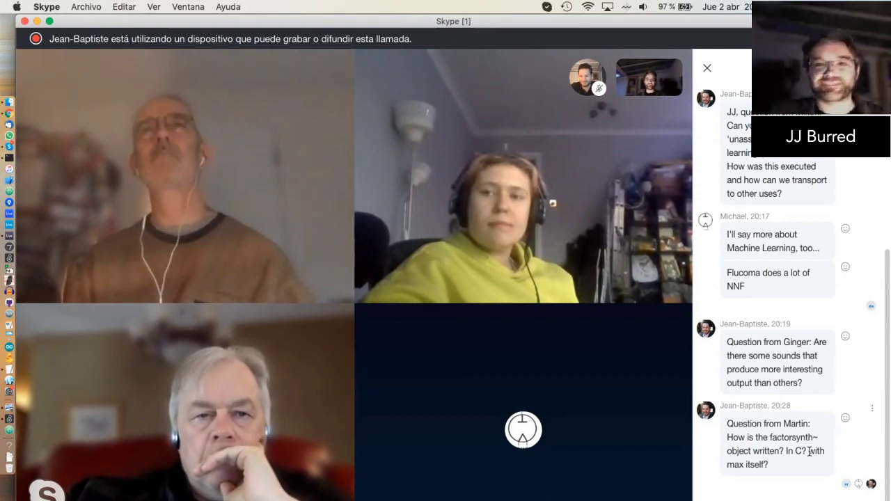
{"action": "mouse_move", "coordinate": [606, 346]}
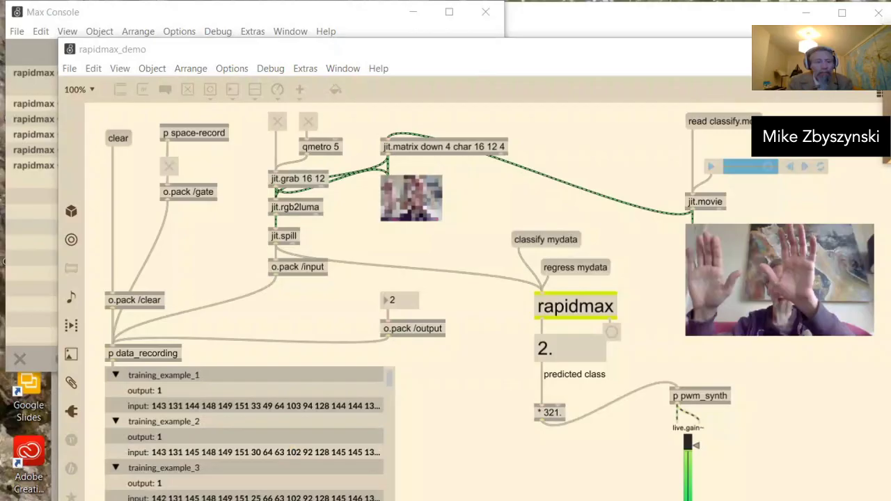
- Move the rapidmax_demo window from Desktop 2 to Desktop 1 and switch to Desktop 1
{"action": "key", "text": "super+Tab"}
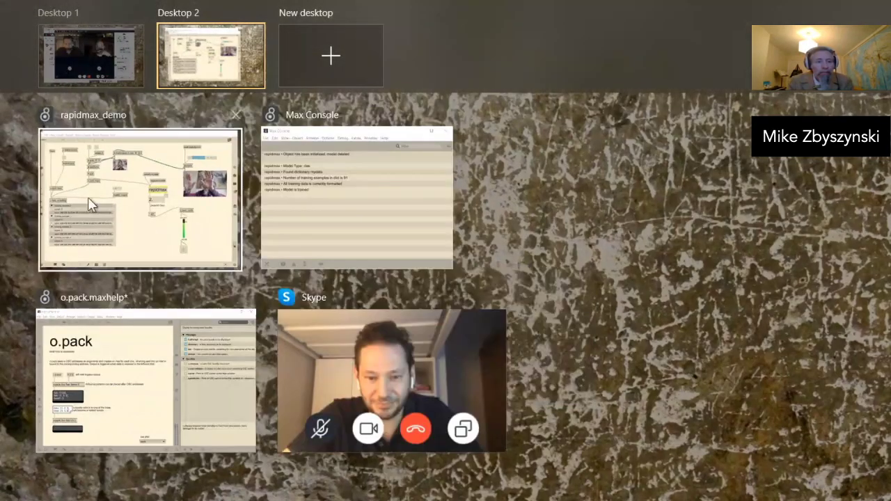
{"action": "left_click_drag", "start_coordinate": [87, 197], "coordinate": [78, 60]}
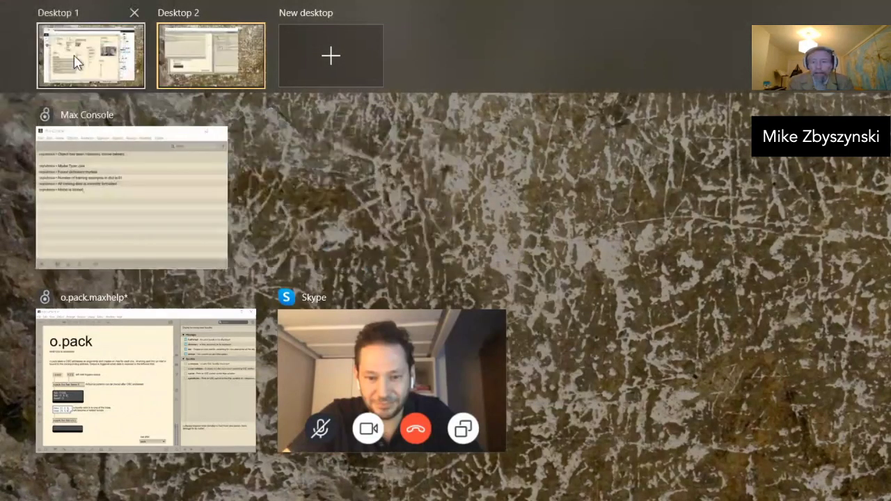
{"action": "left_click", "coordinate": [78, 59]}
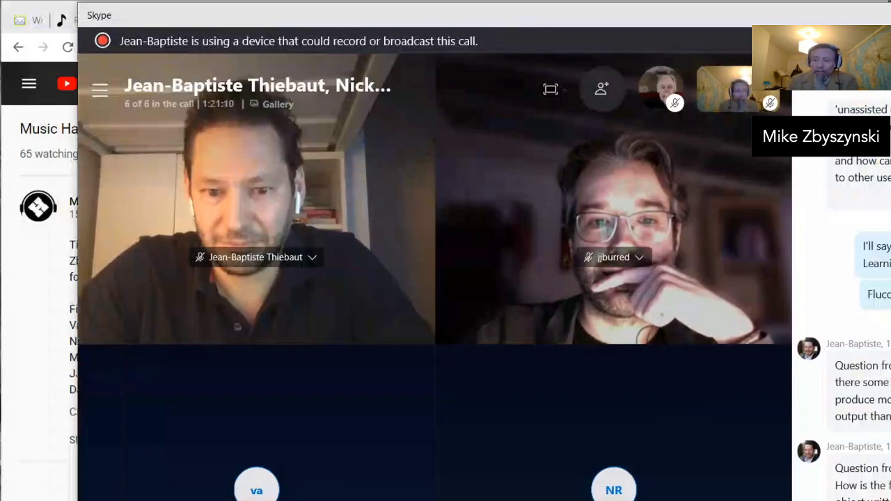
- Bring the rapidmax_demo patch in front of the Skype call, and return to the call window
{"action": "key", "text": "alt+Tab"}
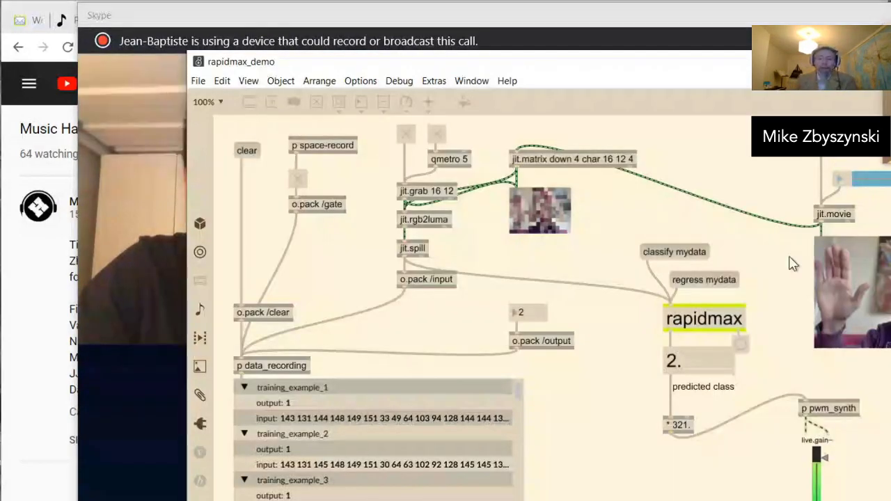
{"action": "left_click", "coordinate": [140, 412]}
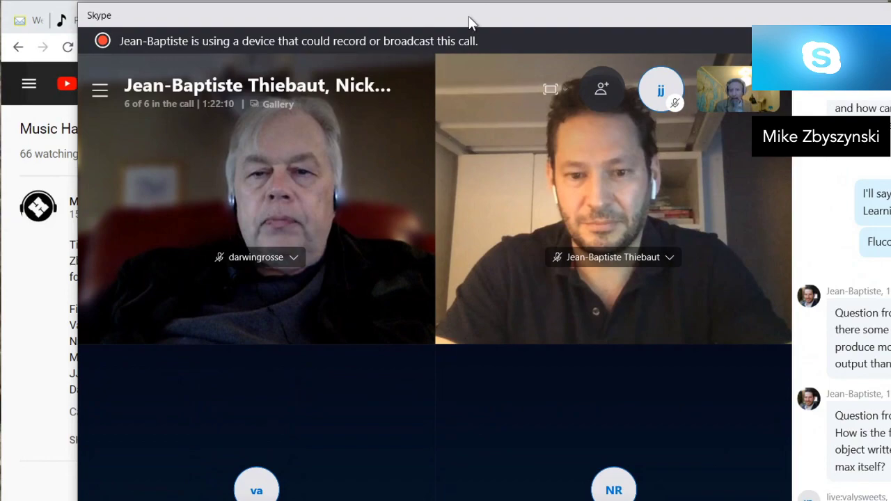
- Reposition the Skype call window, switch to the rapidmax_demo patch in Max and move its window so more of the patch shows
{"action": "left_click_drag", "start_coordinate": [470, 16], "coordinate": [395, 19]}
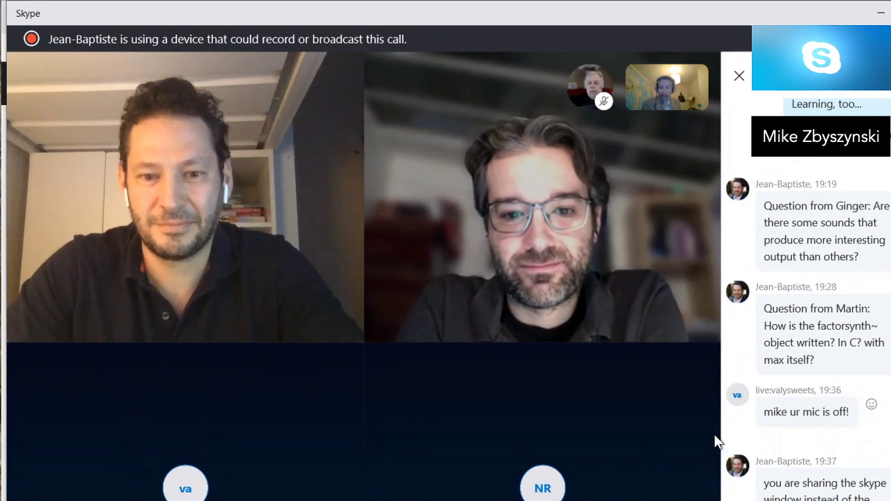
{"action": "mouse_move", "coordinate": [702, 450]}
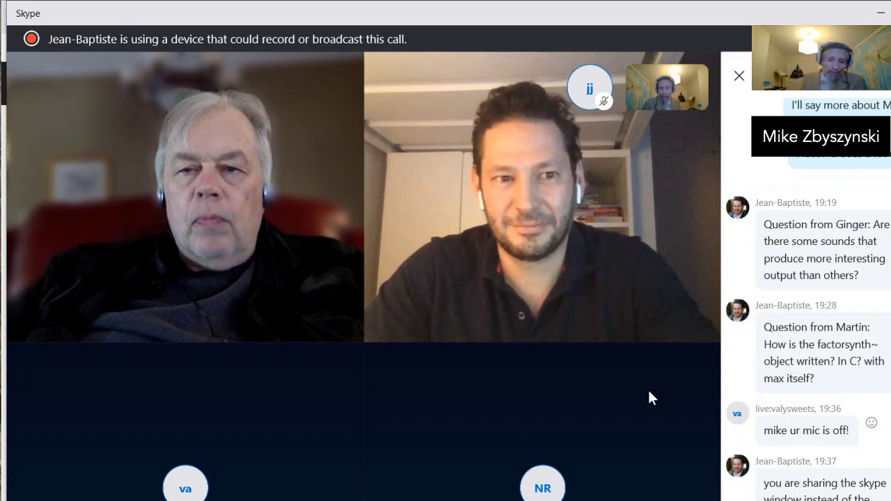
{"action": "mouse_move", "coordinate": [542, 216]}
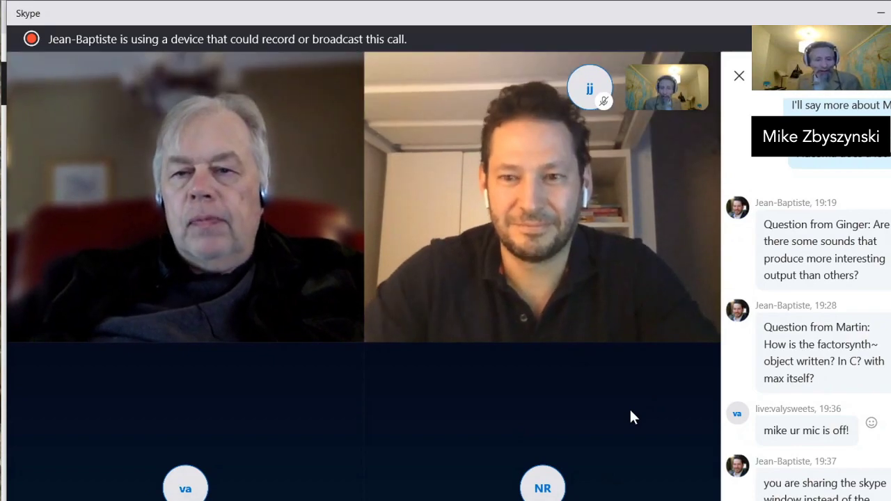
{"action": "mouse_move", "coordinate": [611, 415]}
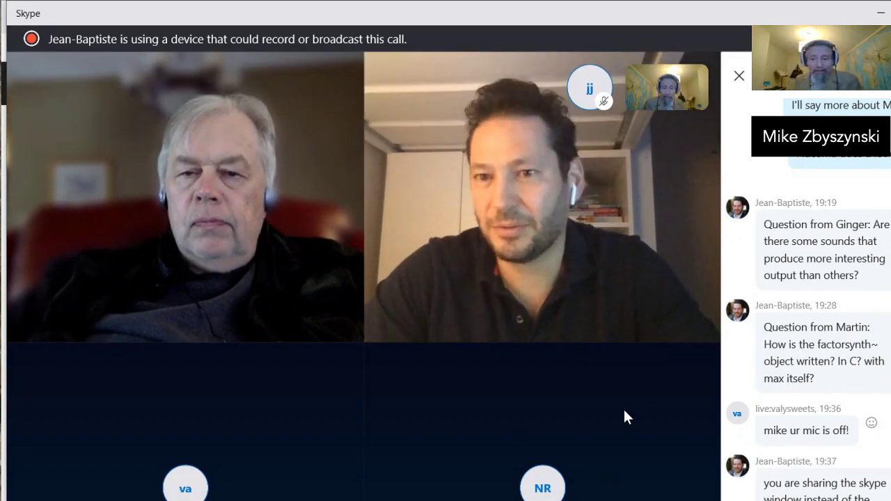
{"action": "key", "text": "alt+Tab"}
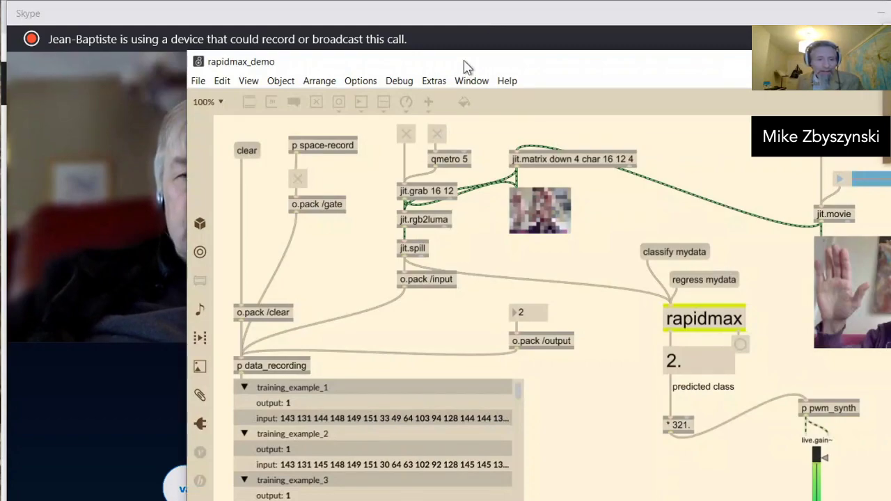
{"action": "left_click_drag", "start_coordinate": [466, 67], "coordinate": [374, 49]}
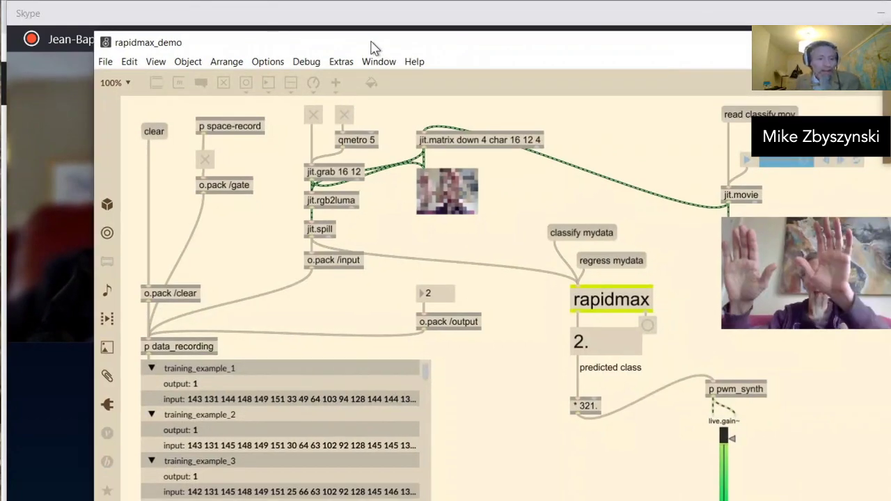
- Clear the recorded training examples in rapidmax_demo and set the output label feeding o.pack /output to 1
{"action": "left_click", "coordinate": [150, 136]}
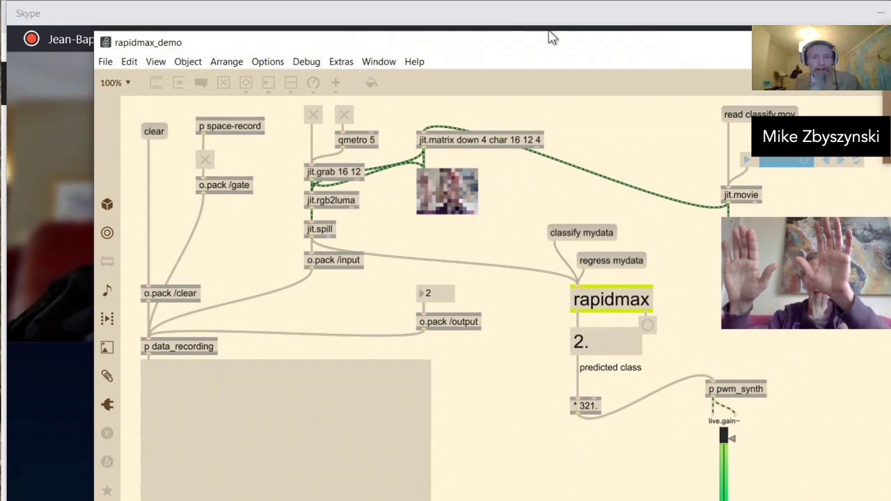
{"action": "left_click_drag", "start_coordinate": [549, 36], "coordinate": [569, 46]}
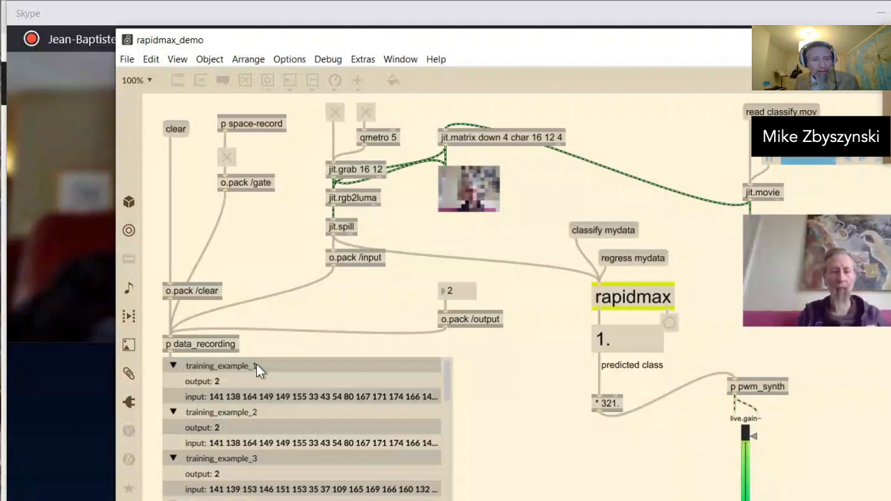
{"action": "left_click", "coordinate": [456, 293]}
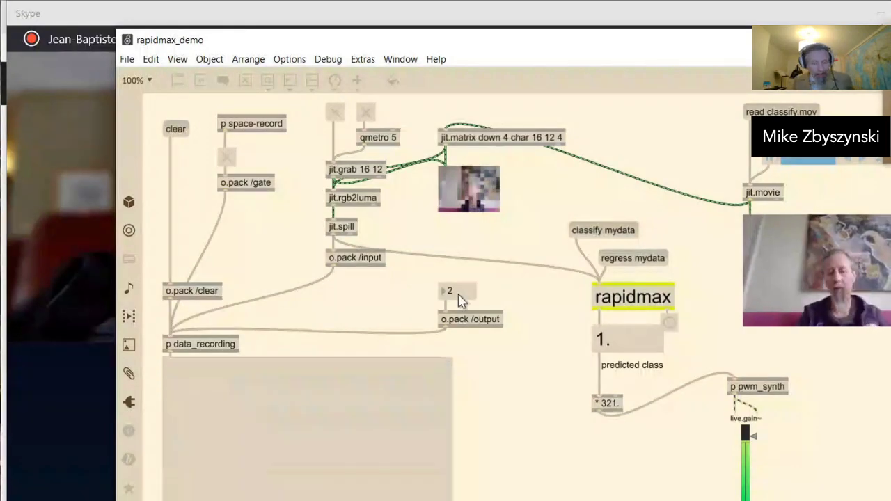
{"action": "type", "text": "1"}
{"action": "key", "text": "Return"}
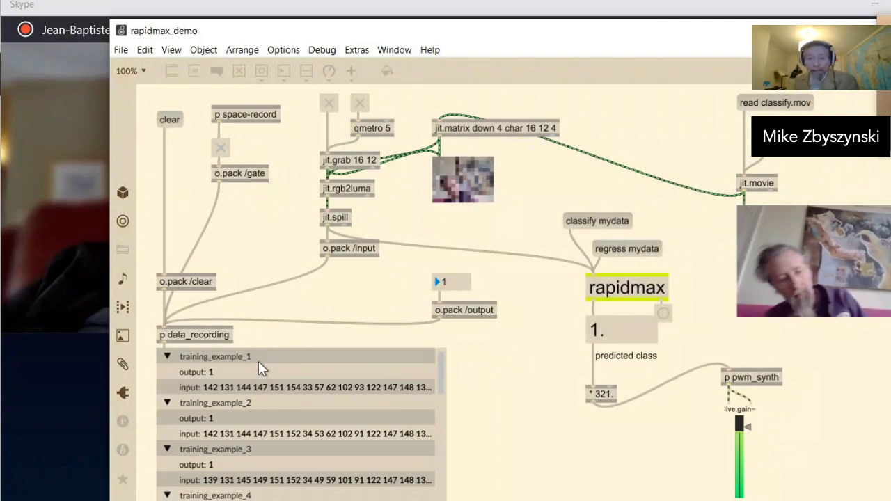
- Look inside the data_recording subpatch to examine how inputs and outputs are stored in dict mydata, and close it
{"action": "left_click_drag", "start_coordinate": [440, 365], "coordinate": [446, 341]}
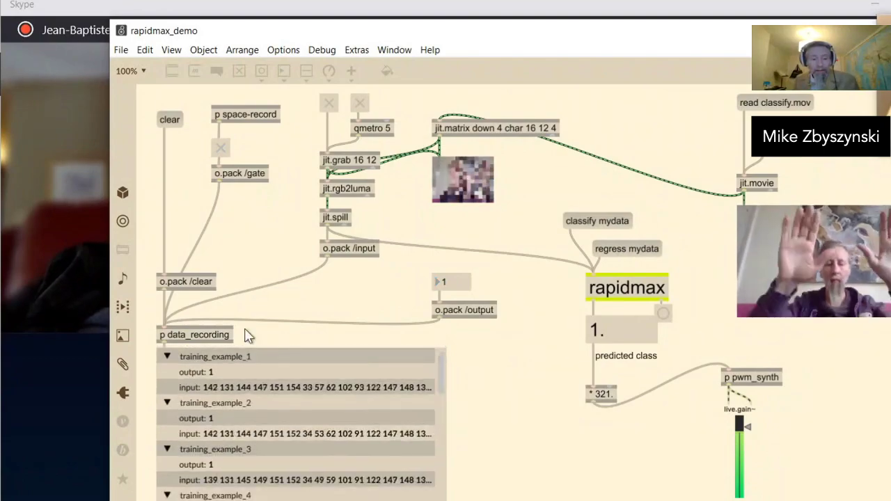
{"action": "double_click", "coordinate": [222, 337]}
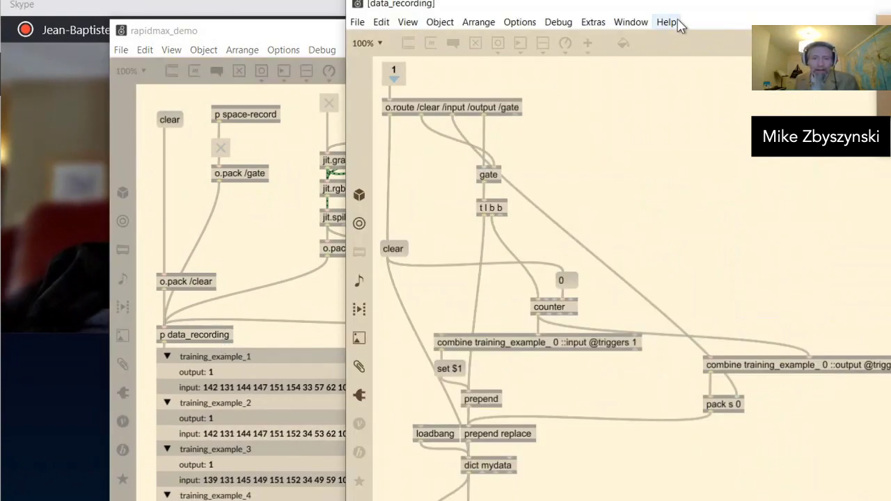
{"action": "left_click_drag", "start_coordinate": [686, 9], "coordinate": [577, 8]}
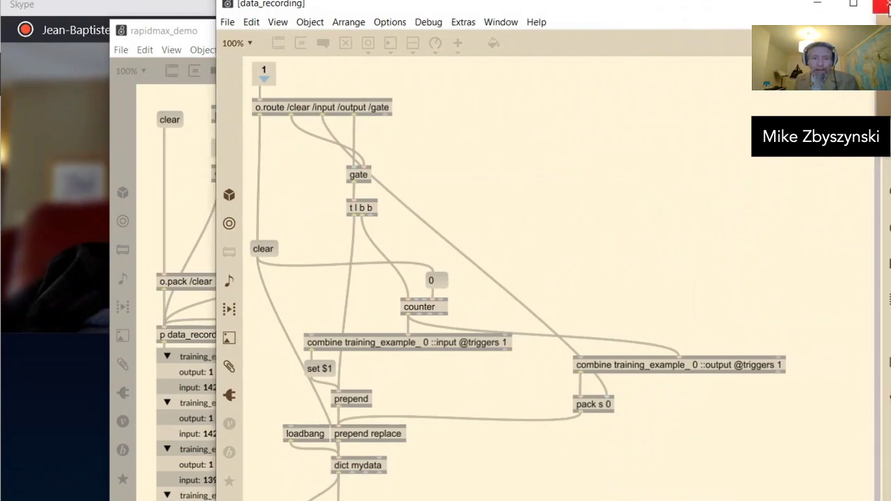
{"action": "left_click", "coordinate": [882, 6]}
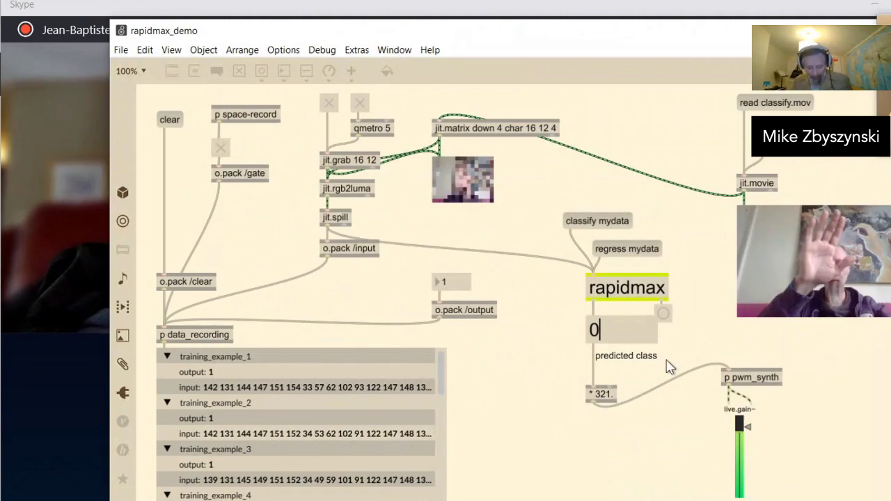
- Set the output label feeding o.pack /output to 0 and check the last training examples in the recorded list
{"action": "double_click", "coordinate": [443, 281]}
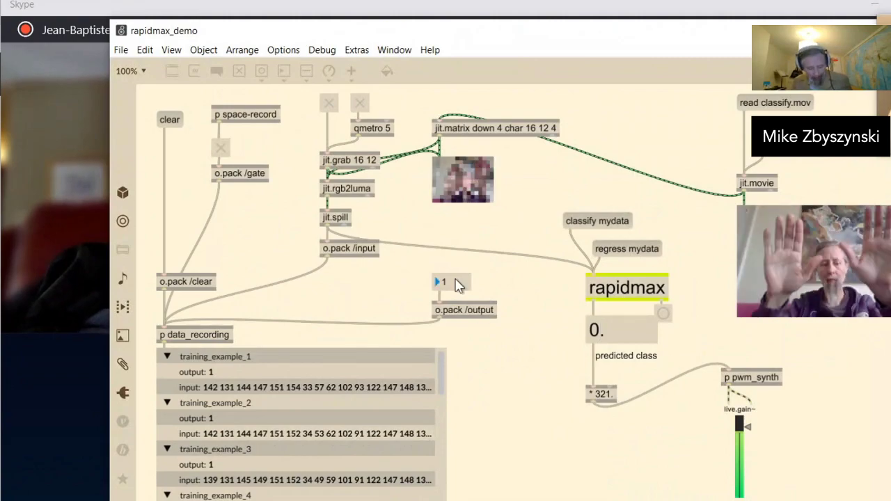
{"action": "type", "text": "0"}
{"action": "left_click", "coordinate": [527, 298]}
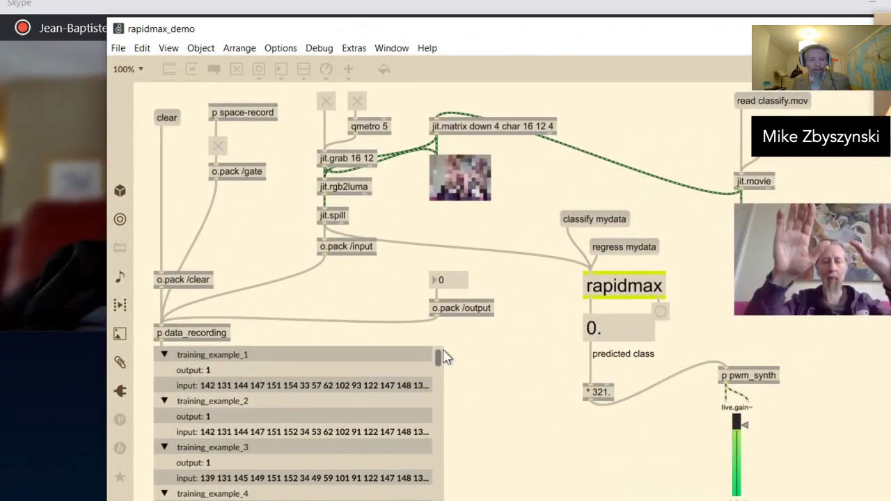
{"action": "left_click_drag", "start_coordinate": [438, 358], "coordinate": [440, 497]}
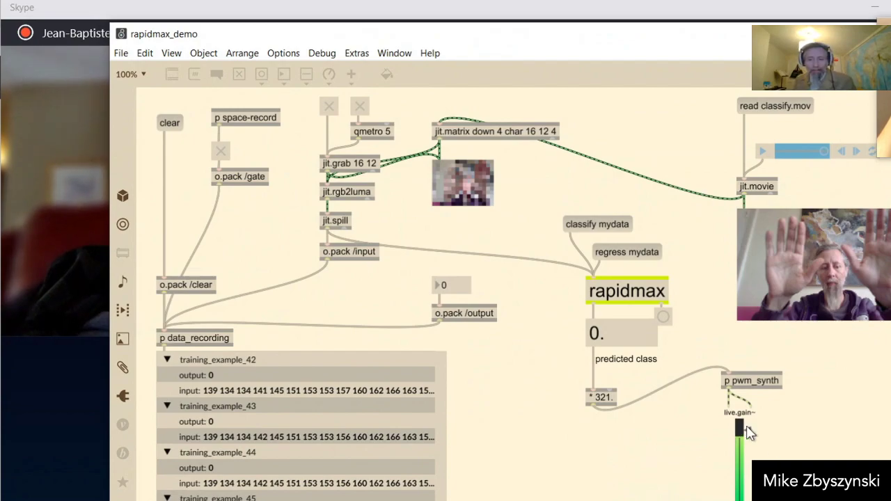
- Start playback of the jit.movie clip and set the Max audio output device to VoiceMeeter Input
{"action": "left_click", "coordinate": [762, 151]}
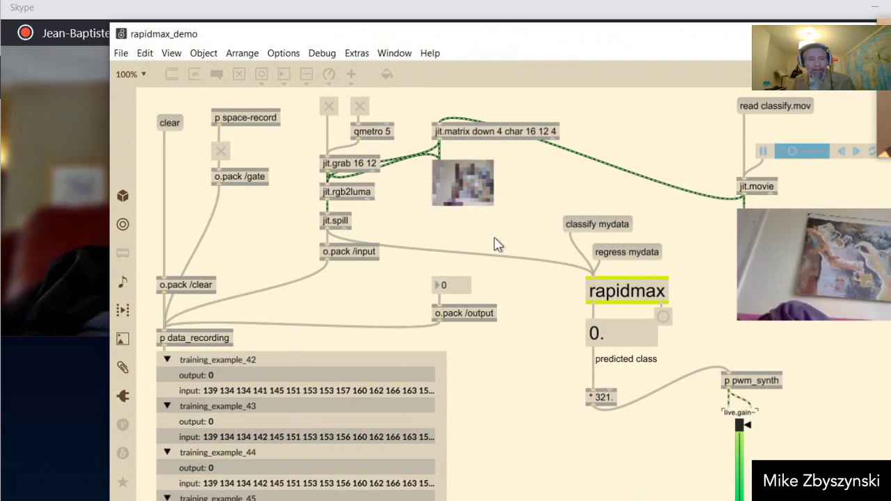
{"action": "left_click", "coordinate": [203, 54]}
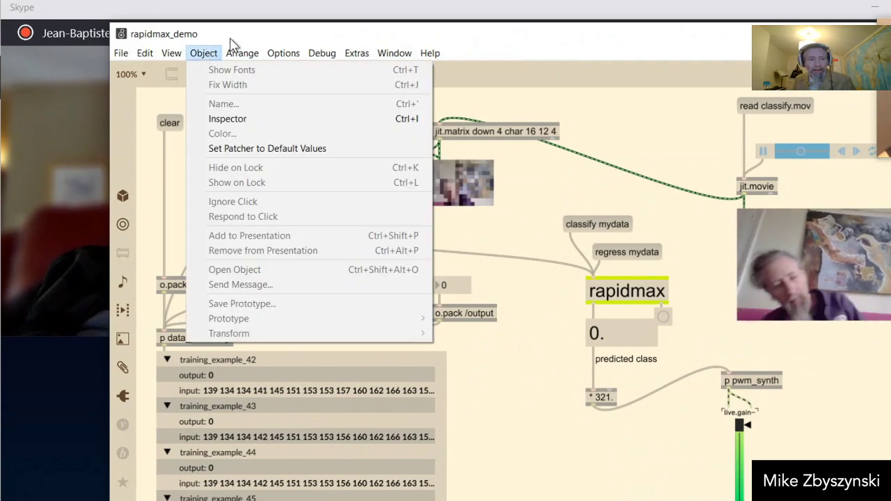
{"action": "mouse_move", "coordinate": [272, 55]}
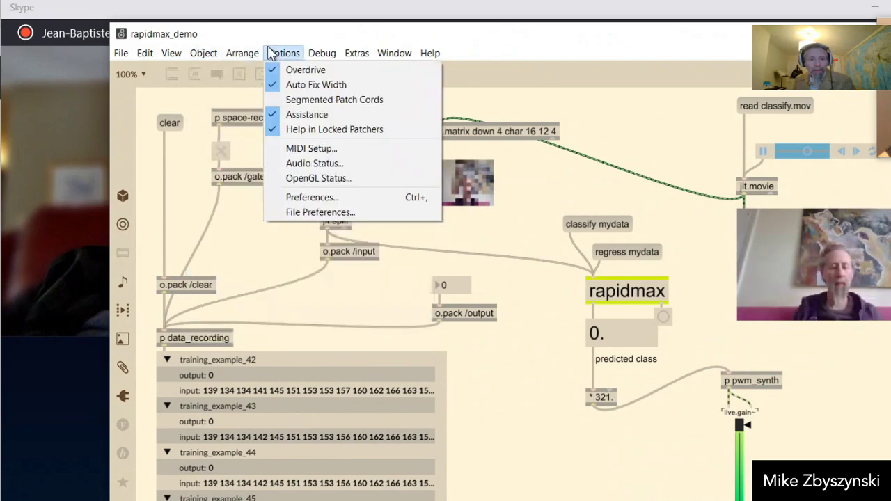
{"action": "left_click", "coordinate": [315, 165]}
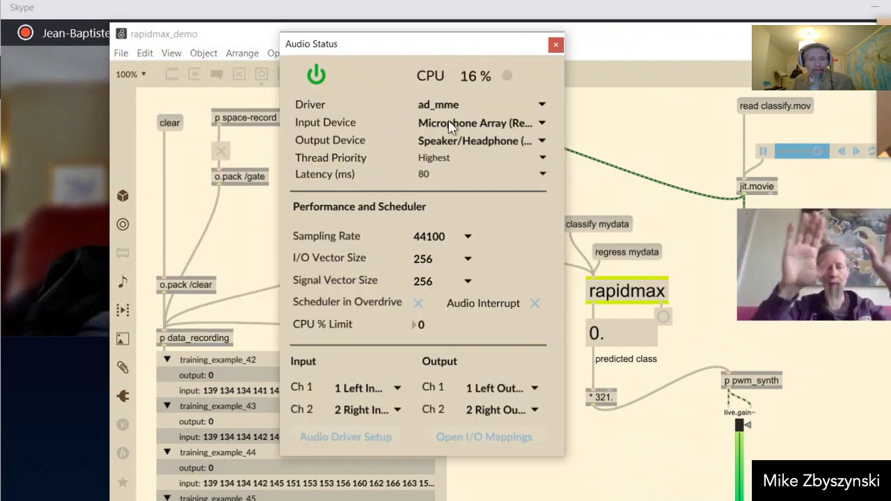
{"action": "left_click", "coordinate": [444, 142]}
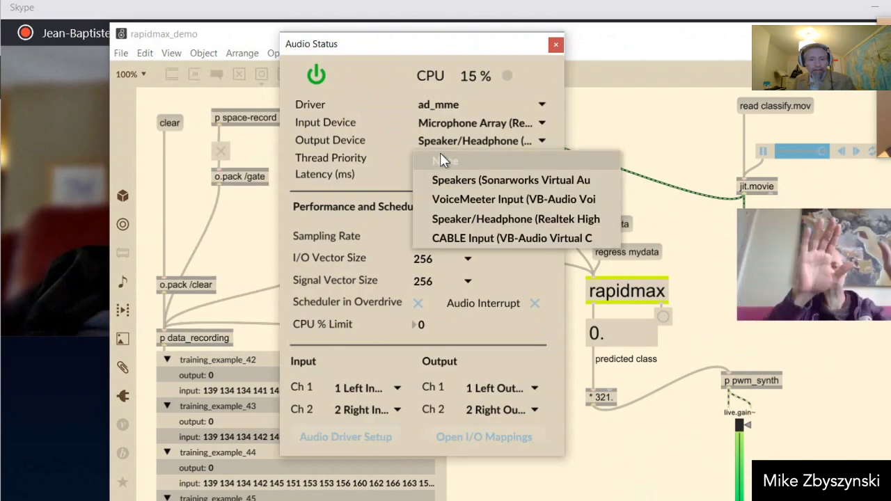
{"action": "left_click", "coordinate": [443, 199]}
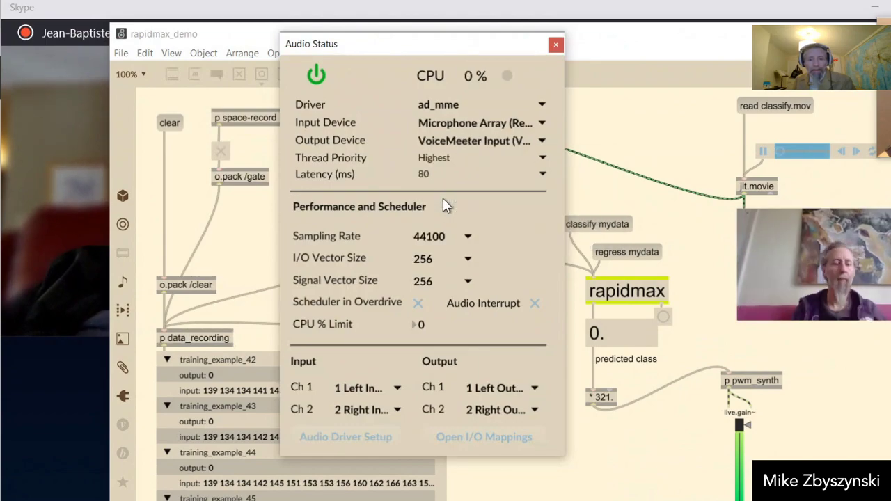
{"action": "left_click", "coordinate": [555, 45]}
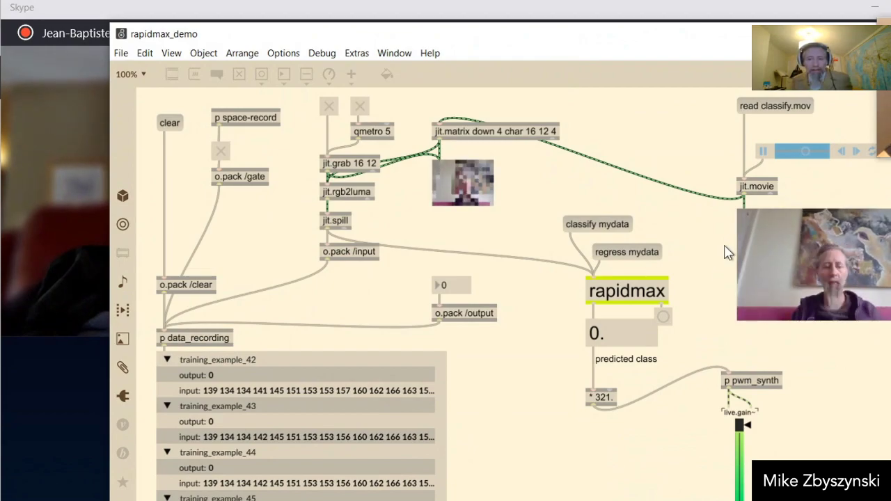
- Train rapidmax with the classify mydata message while the movie plays, and look inside the data_recording subpatch
{"action": "left_click", "coordinate": [775, 151]}
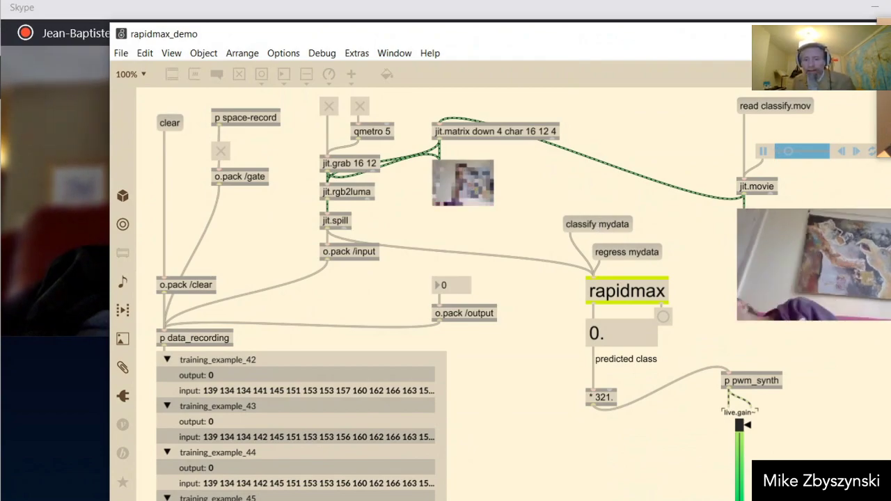
{"action": "left_click", "coordinate": [578, 220]}
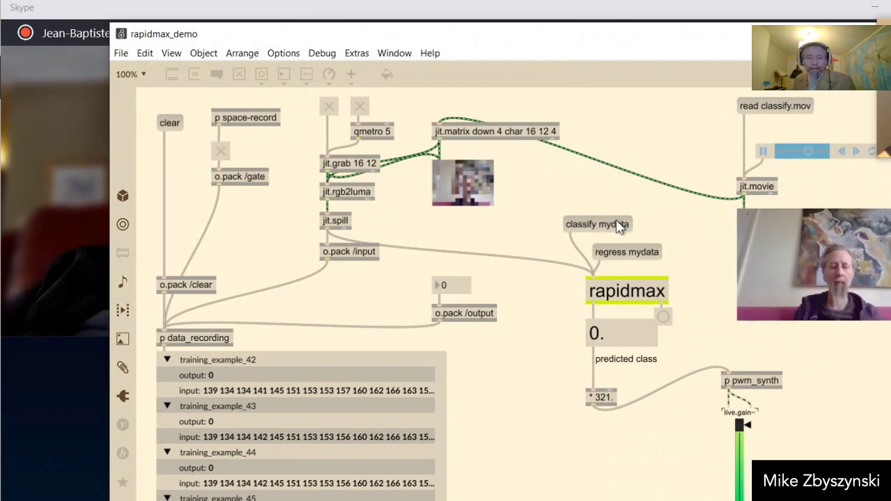
{"action": "double_click", "coordinate": [195, 332]}
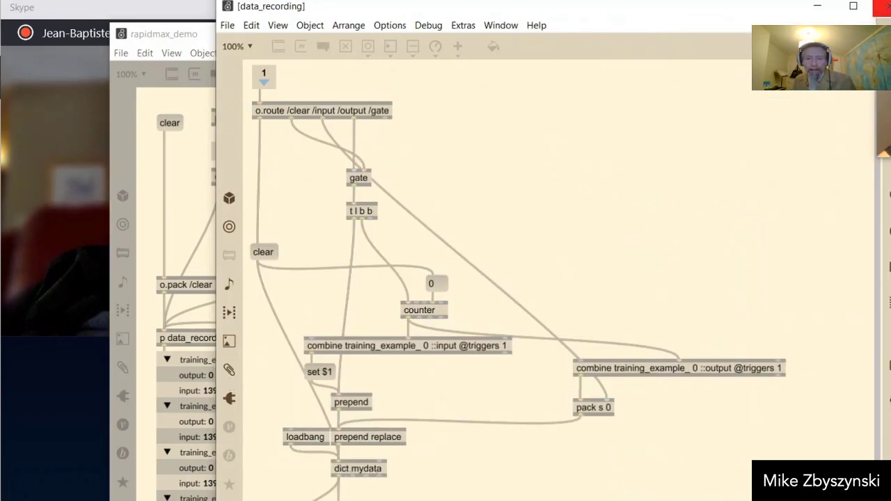
{"action": "left_click", "coordinate": [883, 7]}
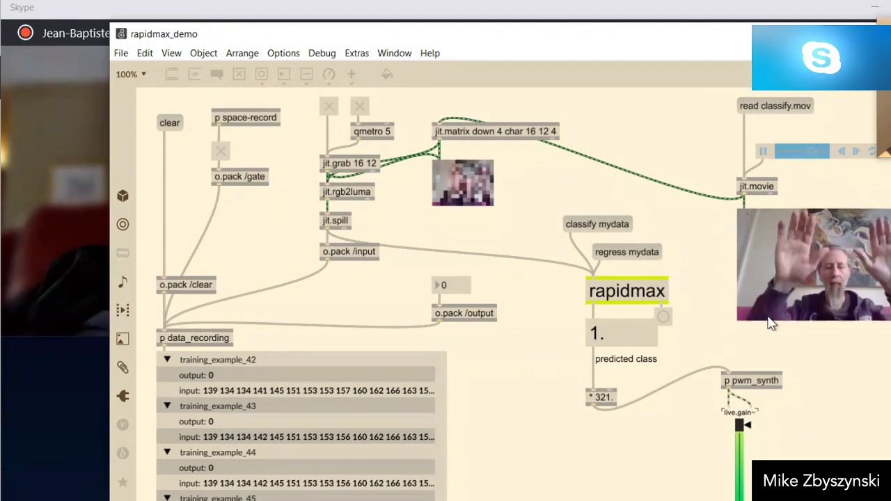
- Search for "voice" in Windows, launch Voicemeeter, and return to the rapidmax_demo patch
{"action": "key", "text": "super"}
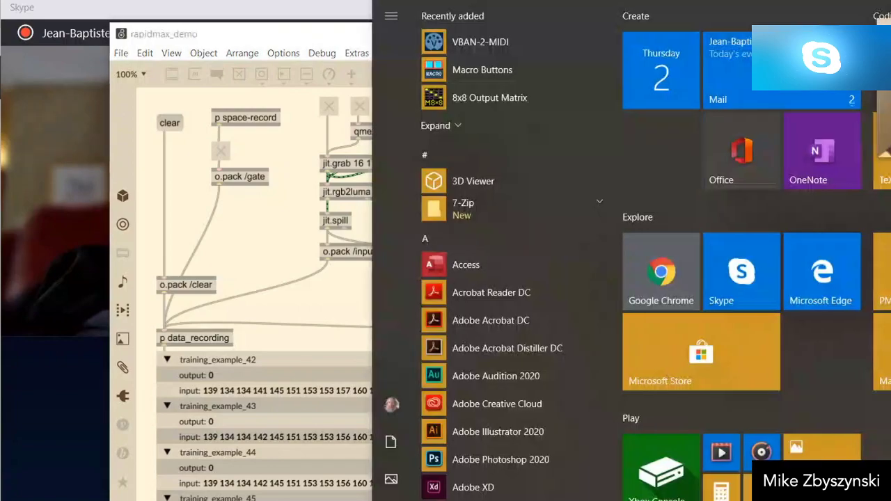
{"action": "type", "text": "voice"}
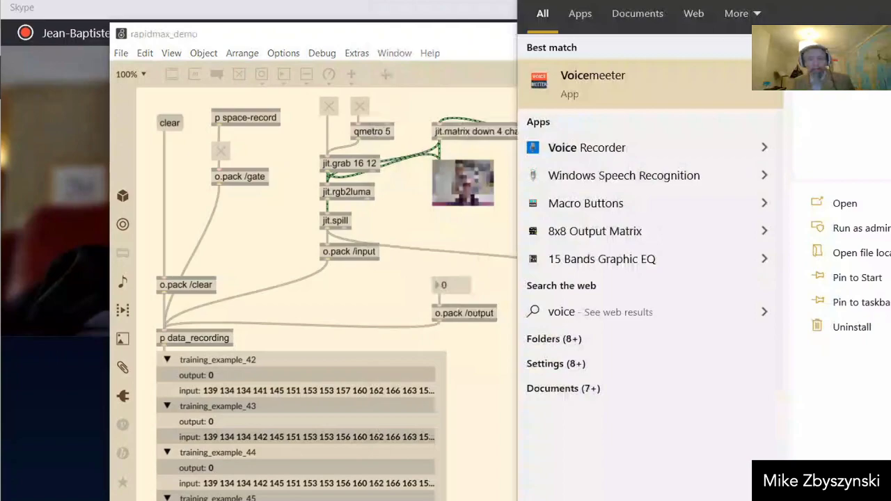
{"action": "left_click", "coordinate": [664, 82]}
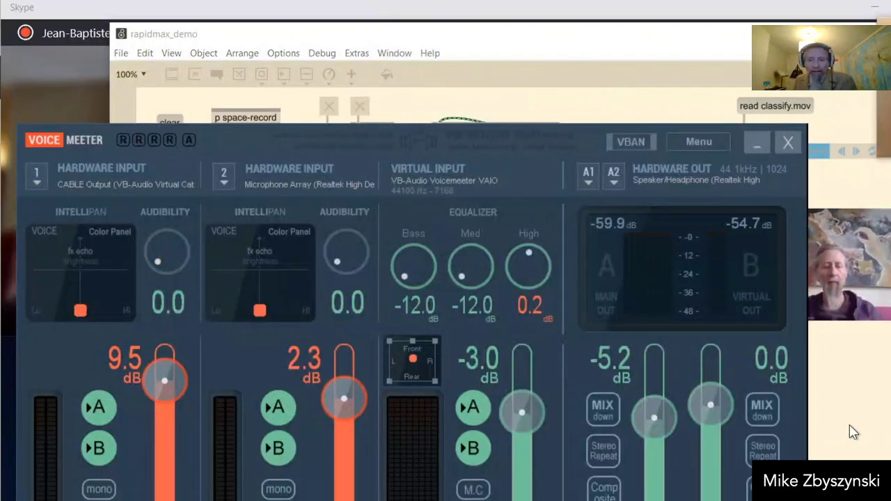
{"action": "left_click", "coordinate": [853, 432]}
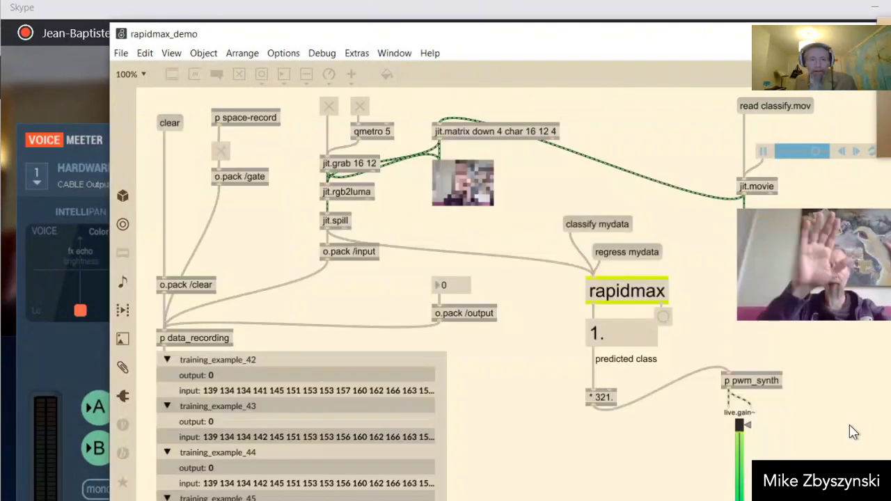
- Check the driver and the input and output devices in Max's Audio Status window and close it
{"action": "left_click", "coordinate": [283, 56]}
{"action": "left_click", "coordinate": [296, 164]}
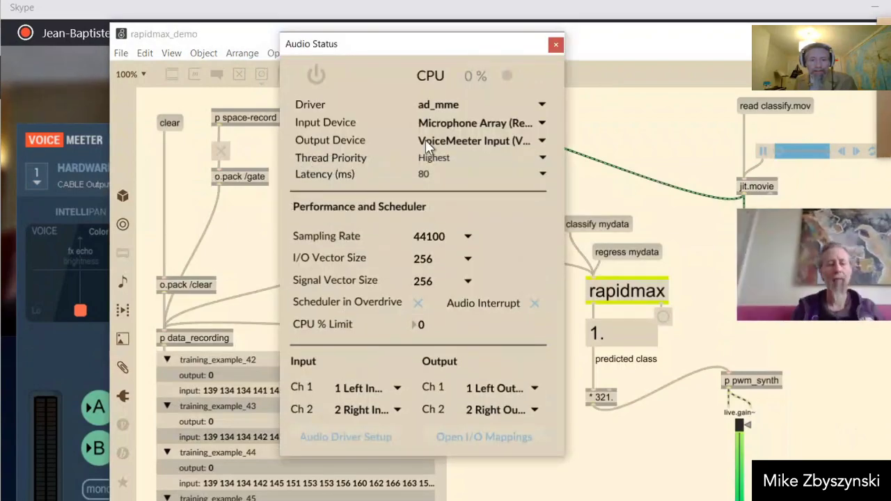
{"action": "left_click", "coordinate": [555, 44]}
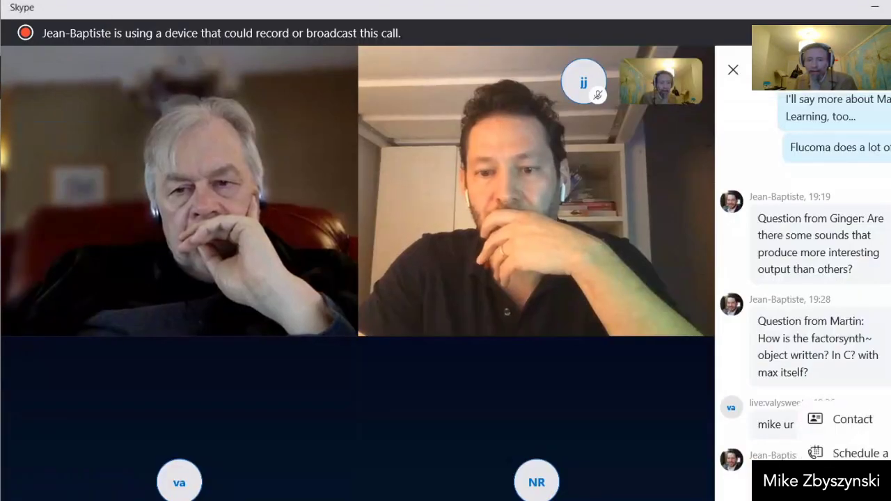
- In Skype's Audio & Video Settings, set the microphone to VoiceMeeter Output (VB-Audio VoiceMeeter VAIO) and minimize Skype
{"action": "key", "text": "Escape"}
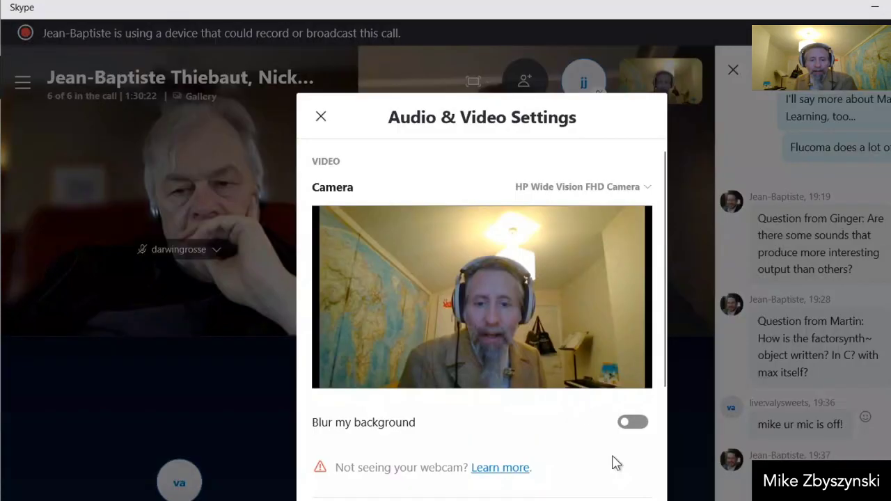
{"action": "scroll", "coordinate": [586, 432], "scroll_direction": "down", "scroll_amount": 3}
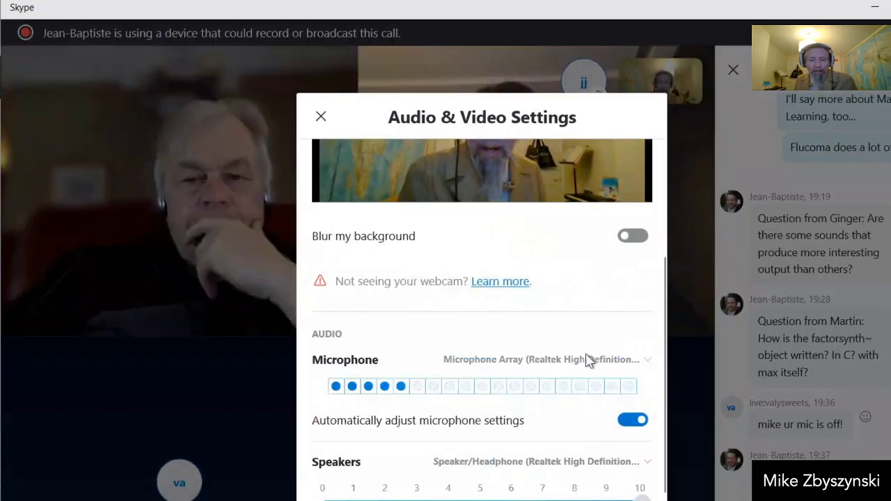
{"action": "left_click", "coordinate": [583, 359]}
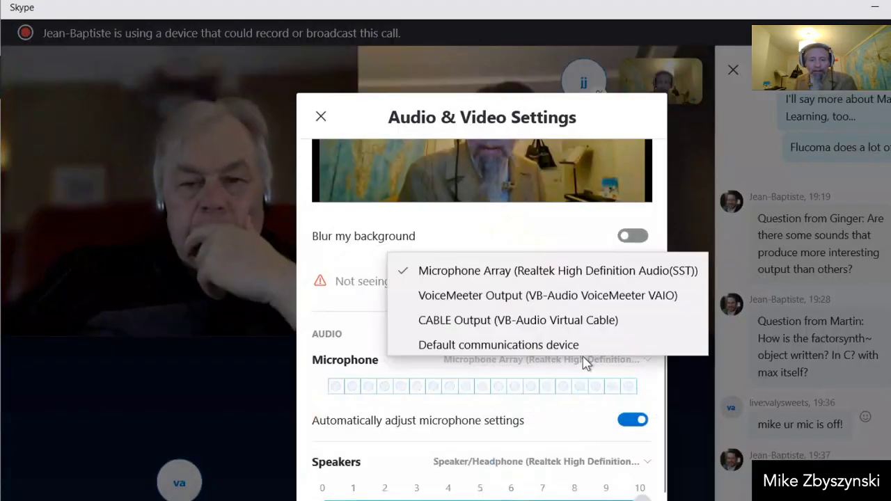
{"action": "left_click", "coordinate": [622, 287]}
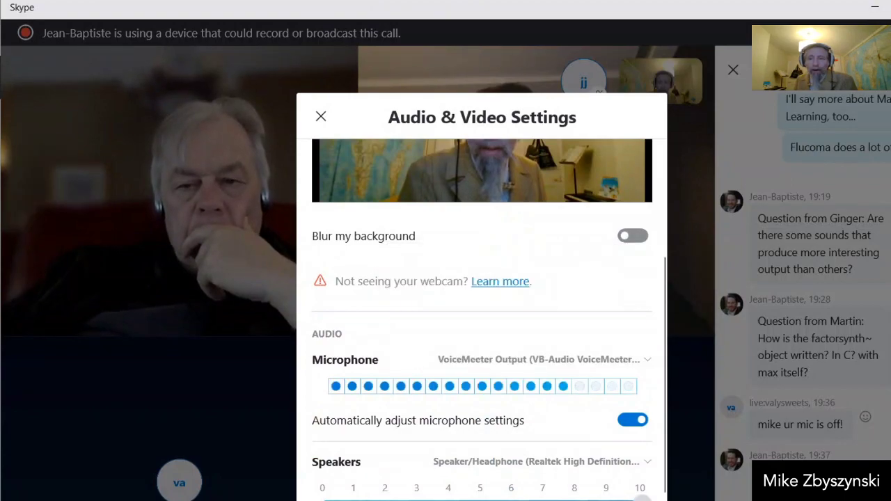
{"action": "left_click", "coordinate": [875, 12]}
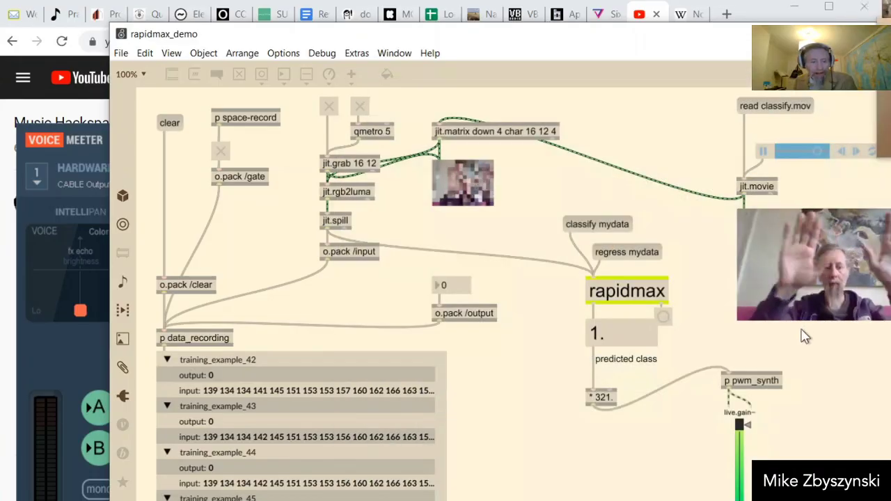
- In Voicemeeter, raise hardware input 1 to 12.0 dB, hardware input 2 to 6.4 dB and virtual output B to 12.0 dB
{"action": "left_click", "coordinate": [27, 284]}
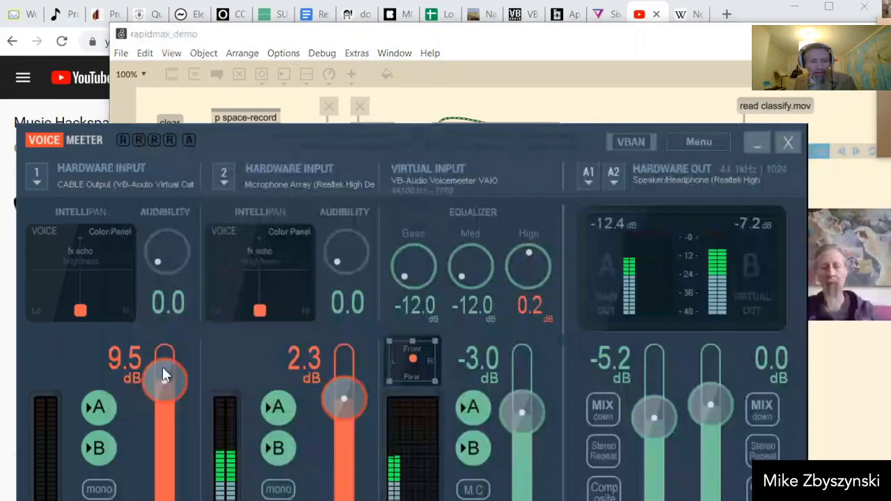
{"action": "mouse_move", "coordinate": [163, 367]}
{"action": "left_mouse_down"}
{"action": "mouse_move", "coordinate": [164, 497]}
{"action": "mouse_move", "coordinate": [193, 477]}
{"action": "mouse_move", "coordinate": [179, 364]}
{"action": "left_mouse_up"}
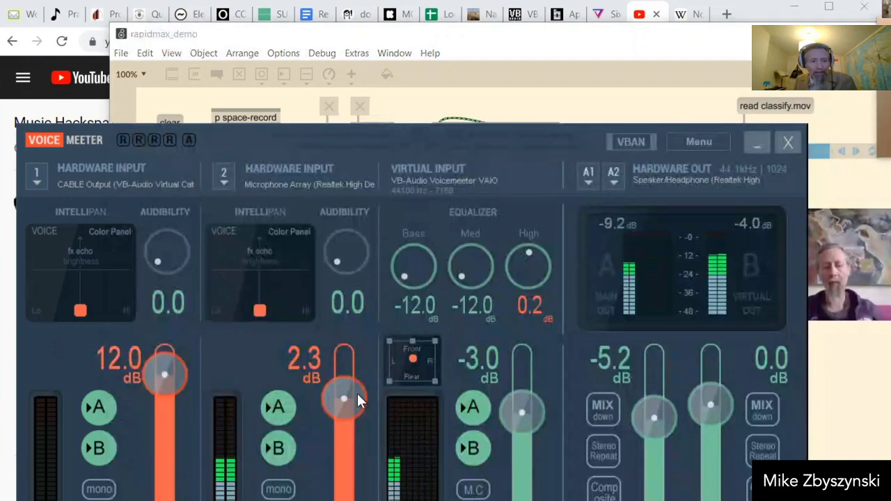
{"action": "mouse_move", "coordinate": [357, 393]}
{"action": "left_mouse_down"}
{"action": "mouse_move", "coordinate": [348, 497]}
{"action": "mouse_move", "coordinate": [364, 388]}
{"action": "mouse_move", "coordinate": [348, 498]}
{"action": "mouse_move", "coordinate": [364, 436]}
{"action": "mouse_move", "coordinate": [368, 359]}
{"action": "mouse_move", "coordinate": [356, 388]}
{"action": "left_mouse_up"}
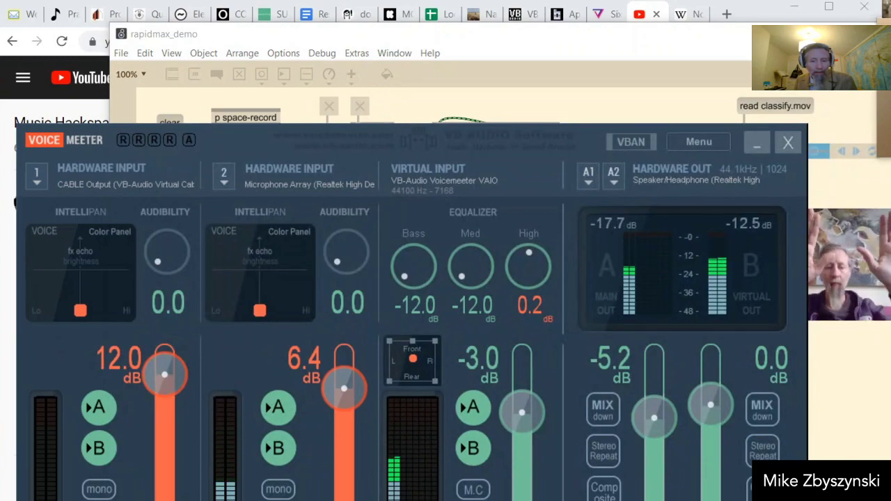
{"action": "left_click_drag", "start_coordinate": [717, 406], "coordinate": [715, 353]}
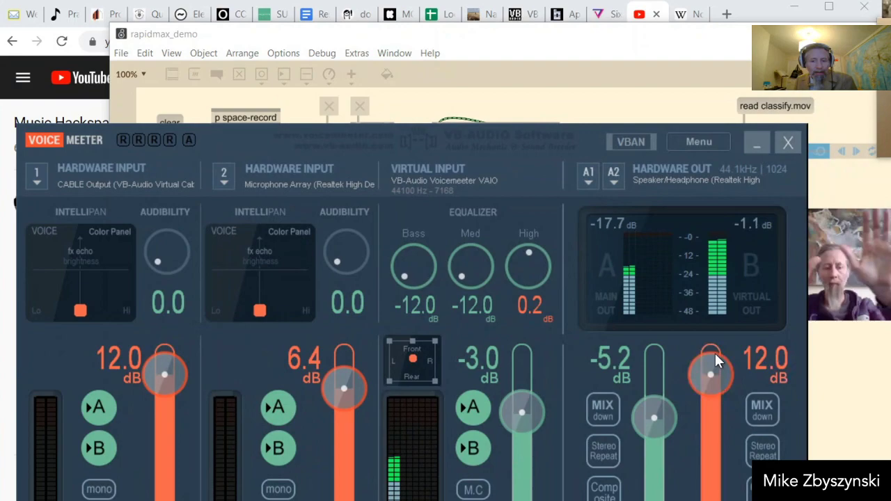
{"action": "mouse_move", "coordinate": [678, 419]}
{"action": "left_mouse_down"}
{"action": "mouse_move", "coordinate": [655, 441]}
{"action": "mouse_move", "coordinate": [658, 495]}
{"action": "mouse_move", "coordinate": [692, 400]}
{"action": "mouse_move", "coordinate": [678, 415]}
{"action": "left_mouse_up"}
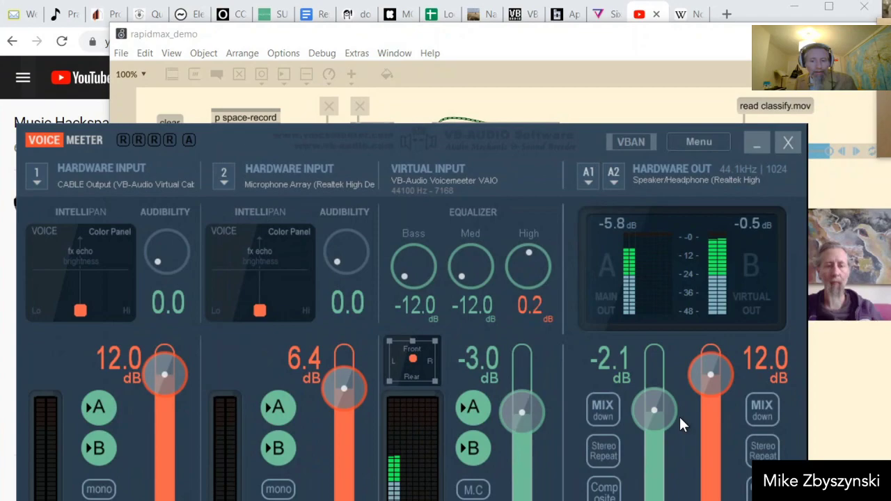
- Lower the live.gain~ slider under p pwm_synth in Max and inspect the device choices for Voicemeeter's hardware input 1
{"action": "key", "text": "alt+Tab"}
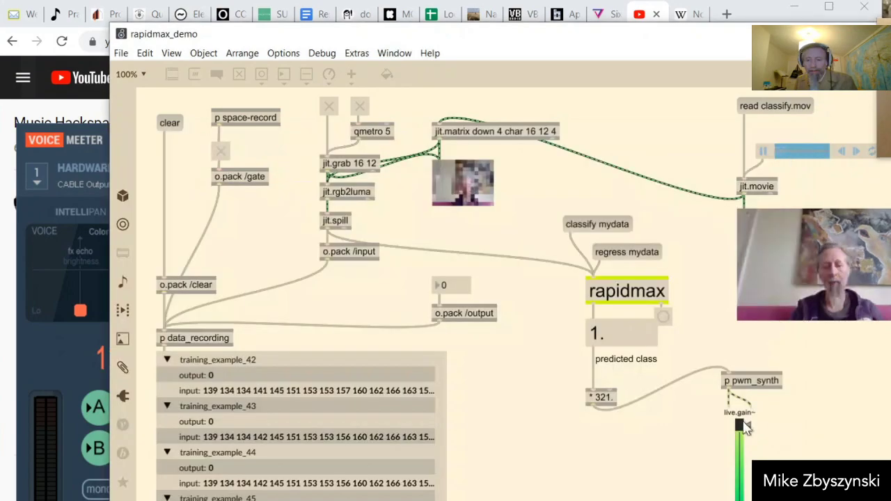
{"action": "left_click_drag", "start_coordinate": [745, 428], "coordinate": [750, 451]}
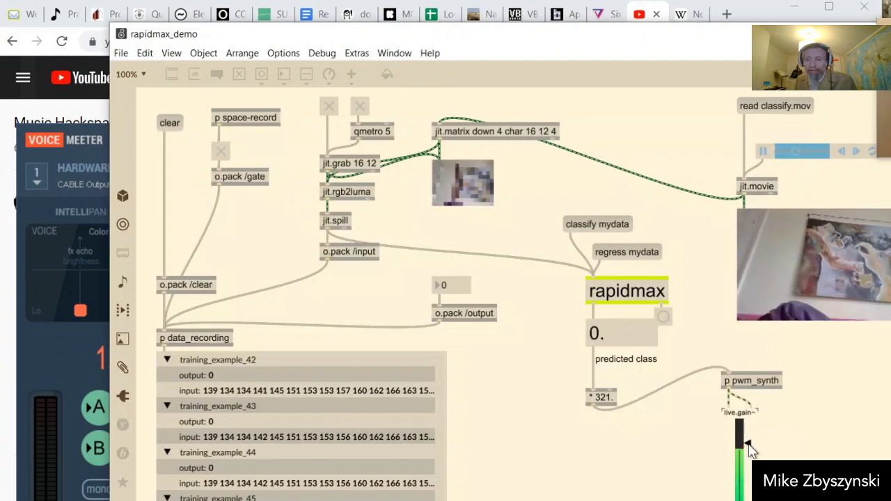
{"action": "left_click", "coordinate": [17, 313]}
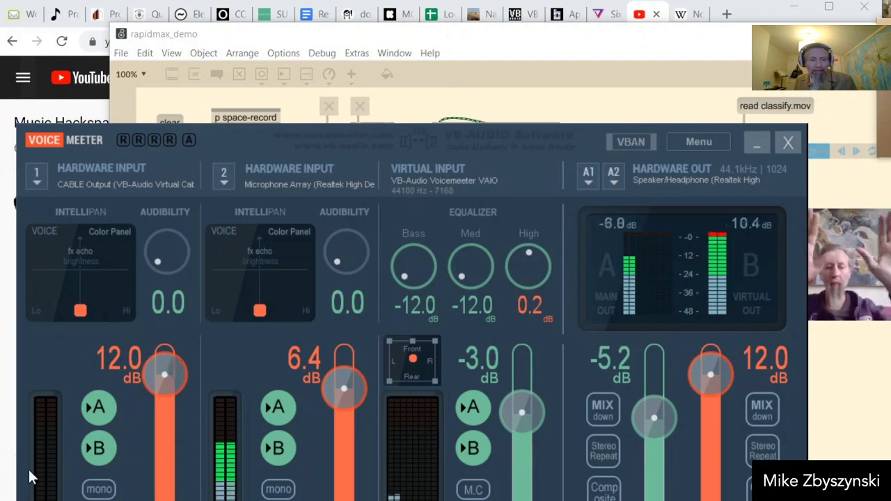
{"action": "left_click", "coordinate": [143, 186]}
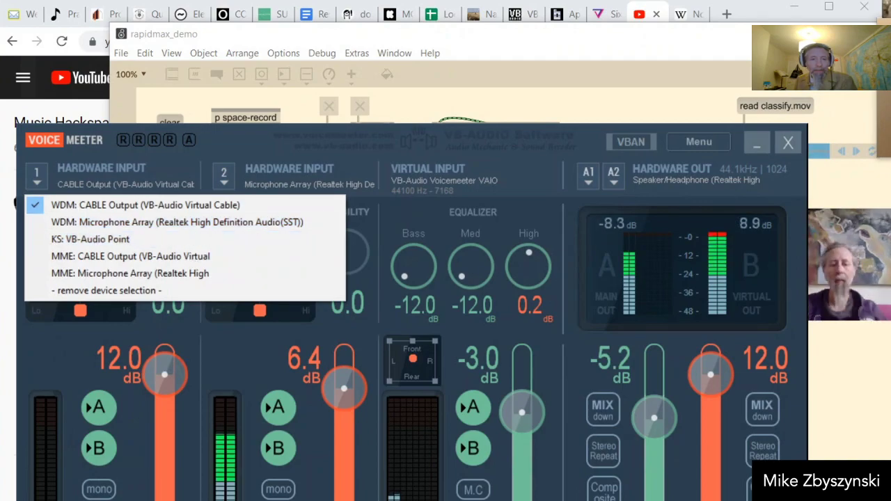
- Set the Max audio output device to CABLE Input (VB-Audio Virtual Cable) and close the Audio Status window
{"action": "left_click", "coordinate": [229, 38]}
{"action": "left_click", "coordinate": [283, 53]}
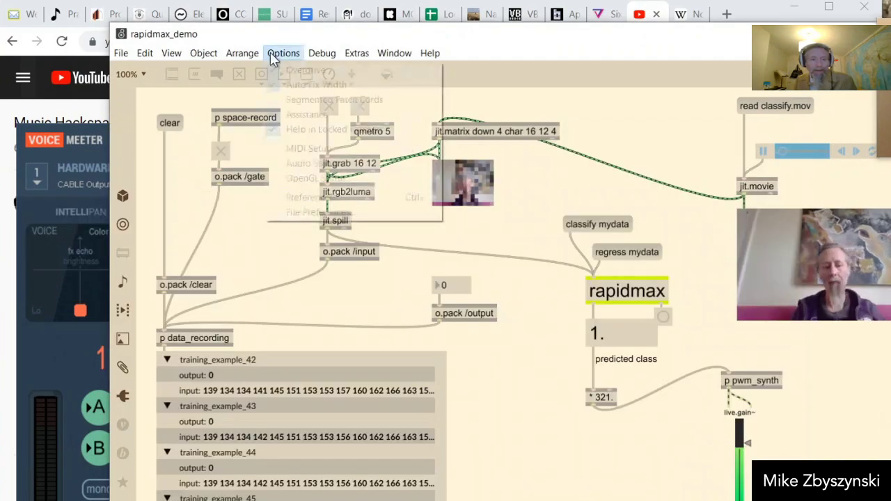
{"action": "left_click", "coordinate": [341, 163]}
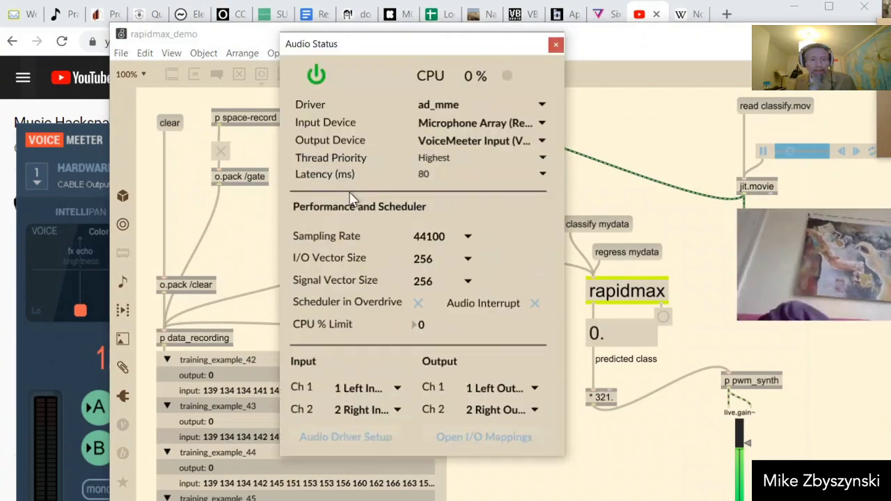
{"action": "left_click", "coordinate": [469, 141]}
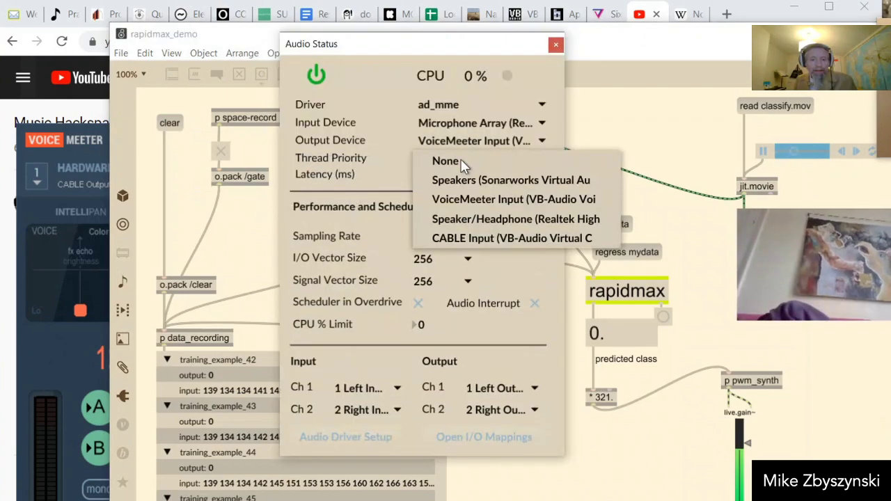
{"action": "left_click", "coordinate": [459, 237]}
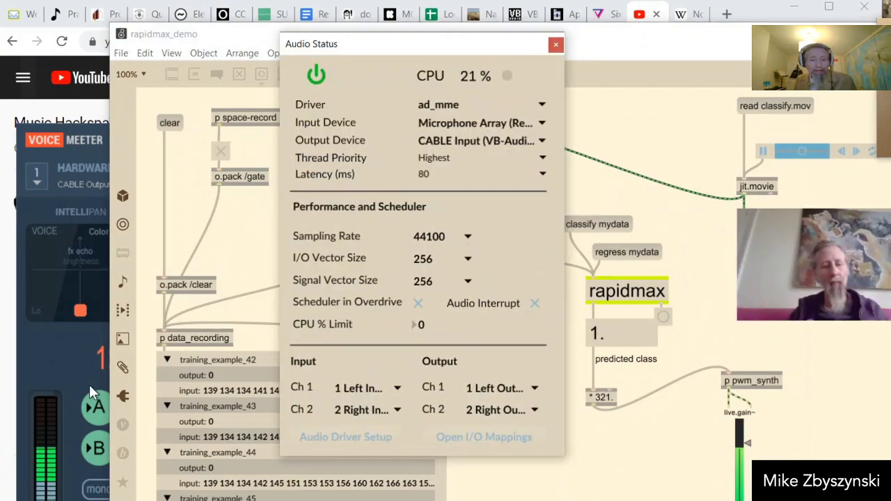
{"action": "left_click", "coordinate": [876, 453]}
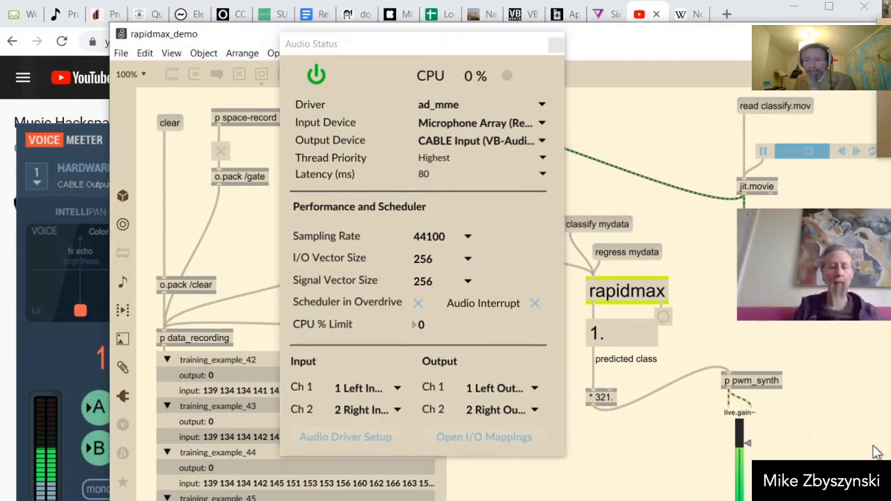
{"action": "left_click", "coordinate": [556, 43]}
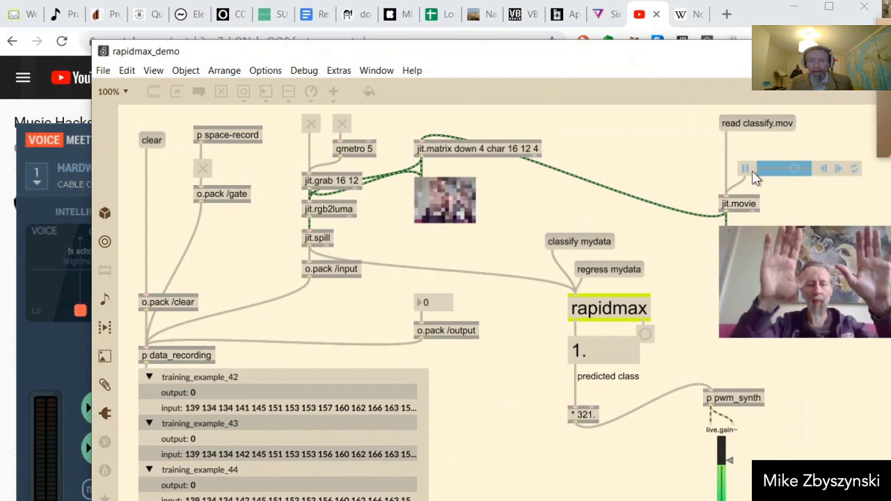
- Record training examples of the two-hands gesture with output label 2 and retrain rapidmax with the classify mydata message
{"action": "left_click", "coordinate": [430, 306]}
{"action": "type", "text": "2"}
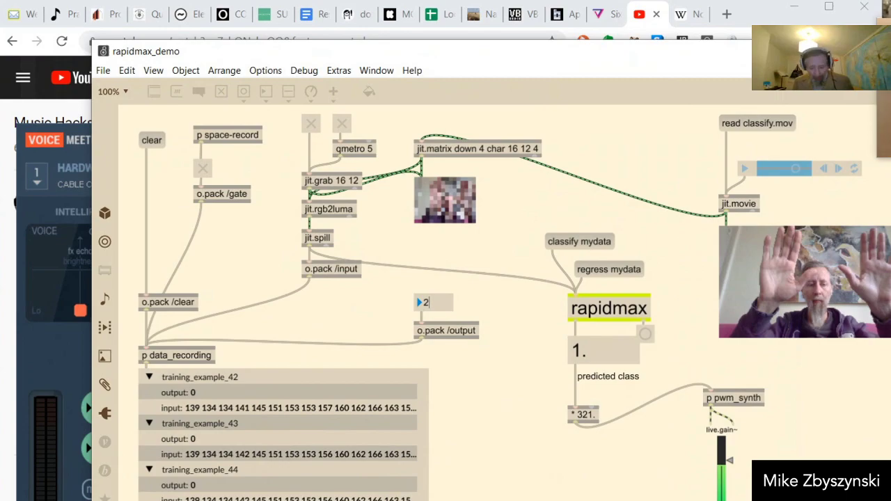
{"action": "key", "text": "Return"}
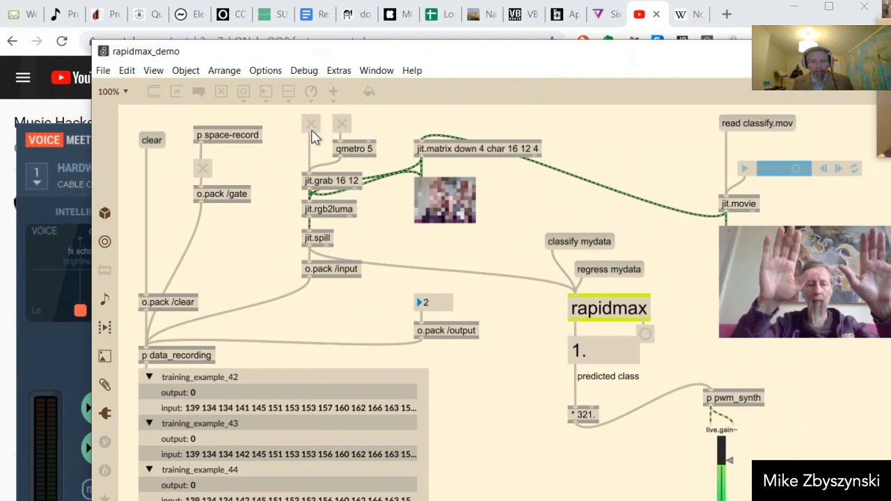
{"action": "left_click", "coordinate": [743, 169]}
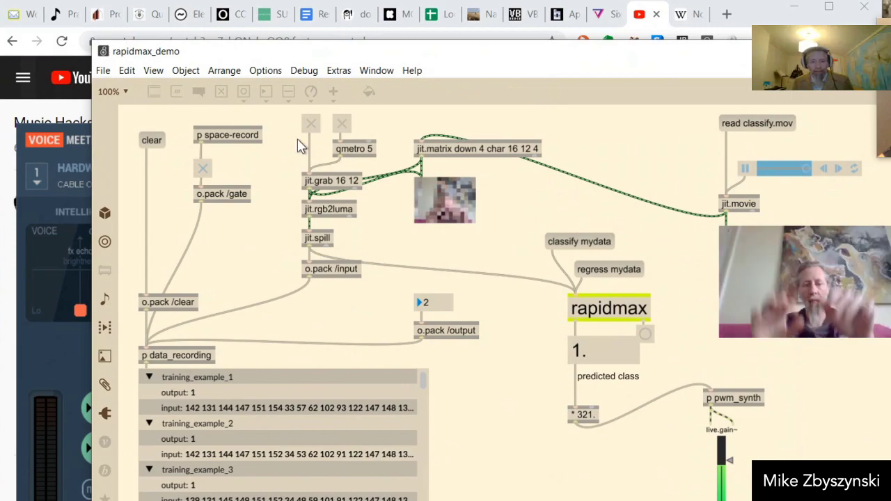
{"action": "left_click", "coordinate": [581, 247]}
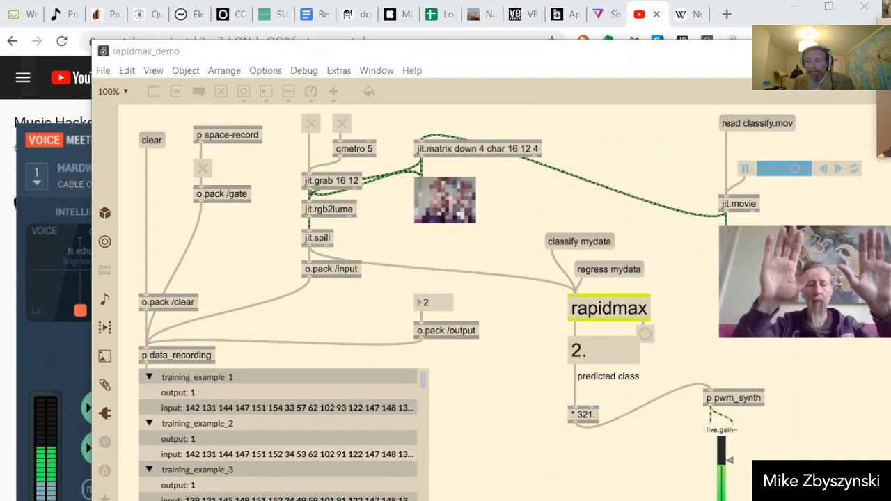
- Close Skype's Audio & Video Settings and reselect the Microphone Array as hardware input 2 in Voicemeeter
{"action": "key", "text": "alt+Tab"}
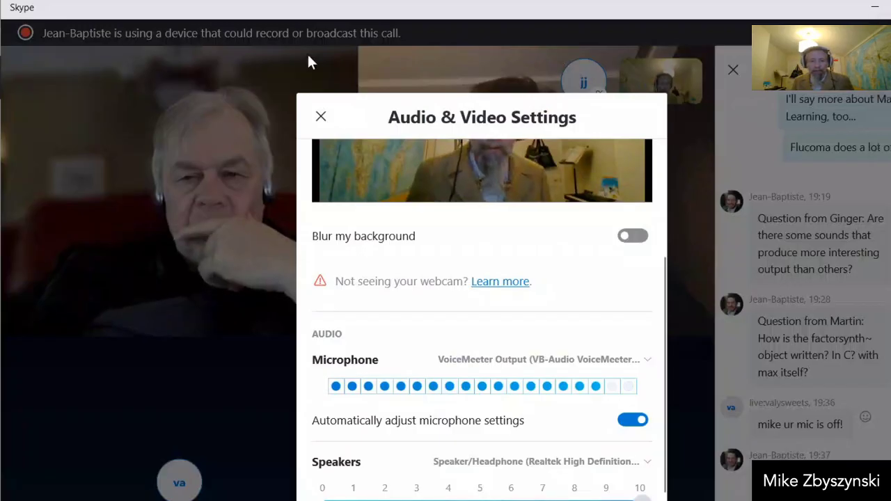
{"action": "left_click", "coordinate": [320, 117]}
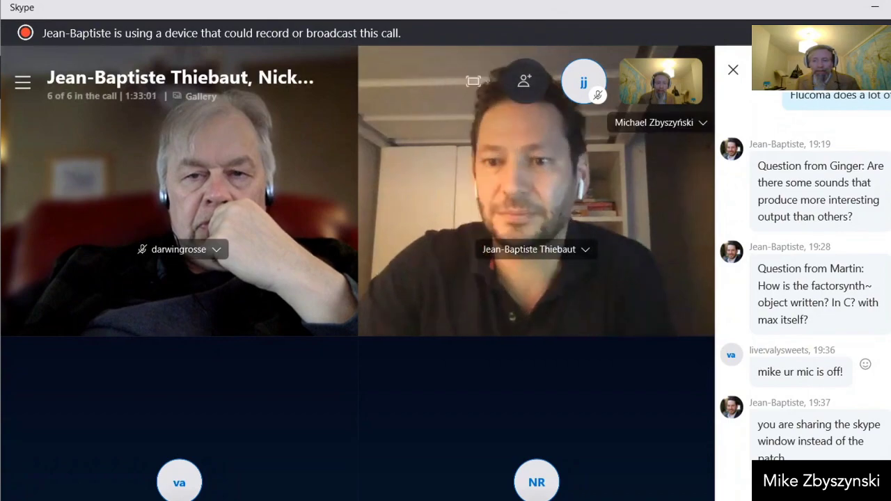
{"action": "key", "text": "alt+Tab"}
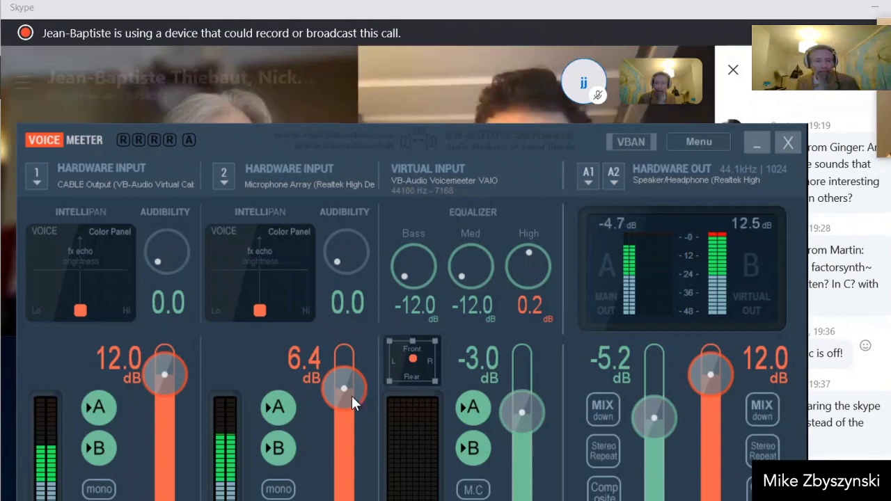
{"action": "left_click", "coordinate": [341, 184]}
{"action": "left_click", "coordinate": [327, 220]}
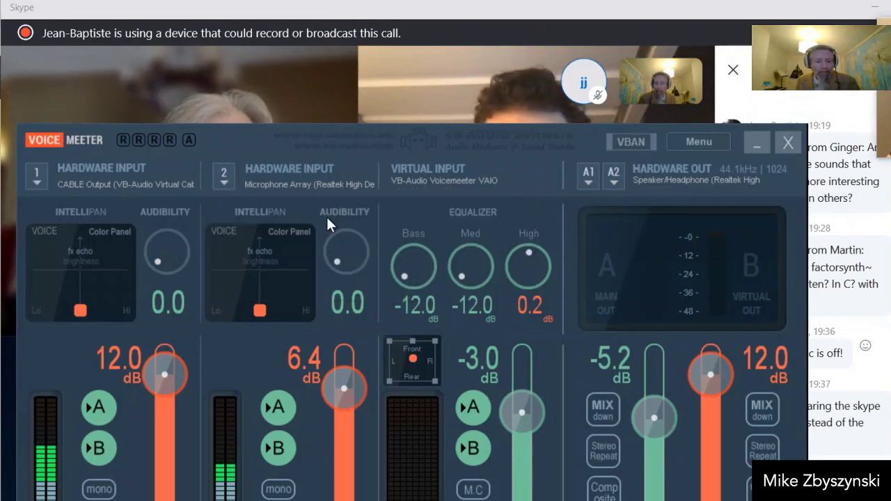
- Lower Voicemeeter's hardware input 1 to -37.1 dB, raise hardware input 2 to 12.0 dB and raise the main output A fader
{"action": "left_click_drag", "start_coordinate": [343, 487], "coordinate": [366, 387]}
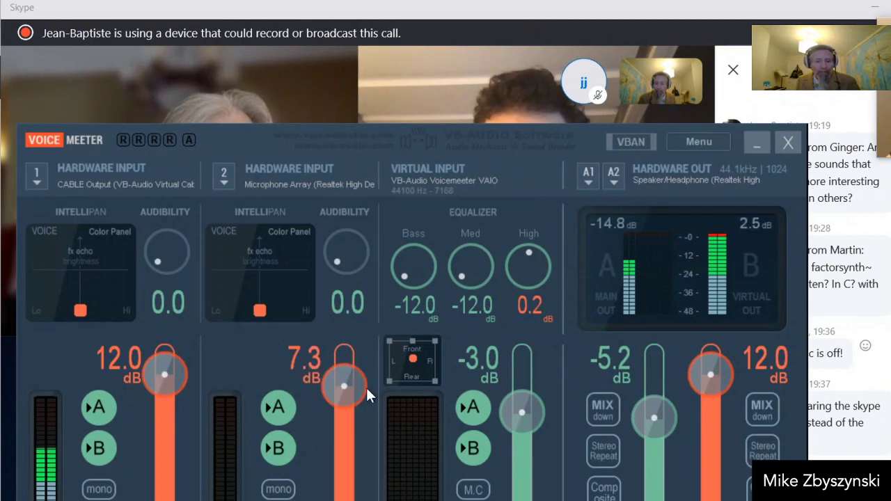
{"action": "left_click_drag", "start_coordinate": [165, 376], "coordinate": [157, 495]}
{"action": "left_click_drag", "start_coordinate": [330, 404], "coordinate": [347, 358]}
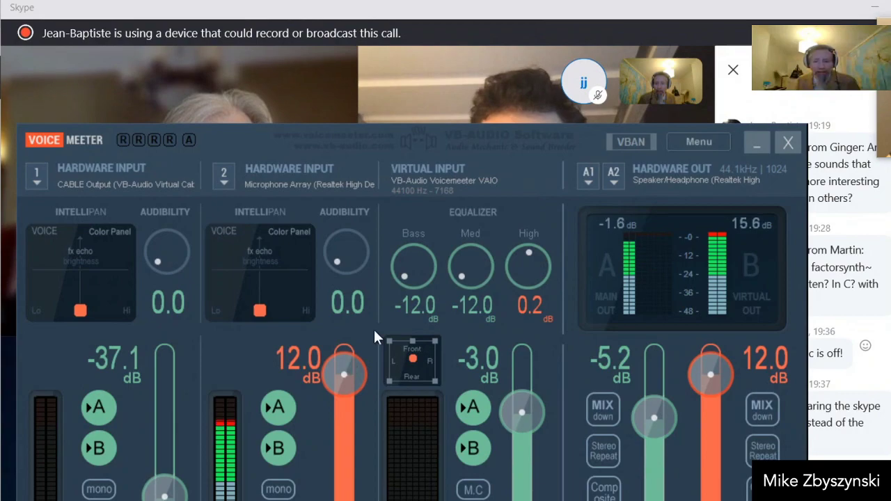
{"action": "left_click_drag", "start_coordinate": [660, 422], "coordinate": [656, 378]}
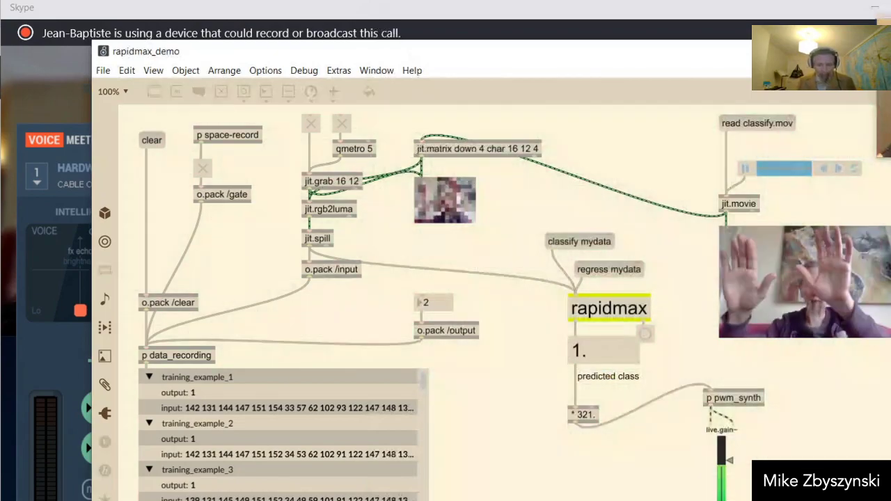
- Unlock the rapidmax_demo patch in Max, paste the adc~ object with its connected slider beside p pwm_synth, and lock the patch again
{"action": "key", "text": "ctrl+e"}
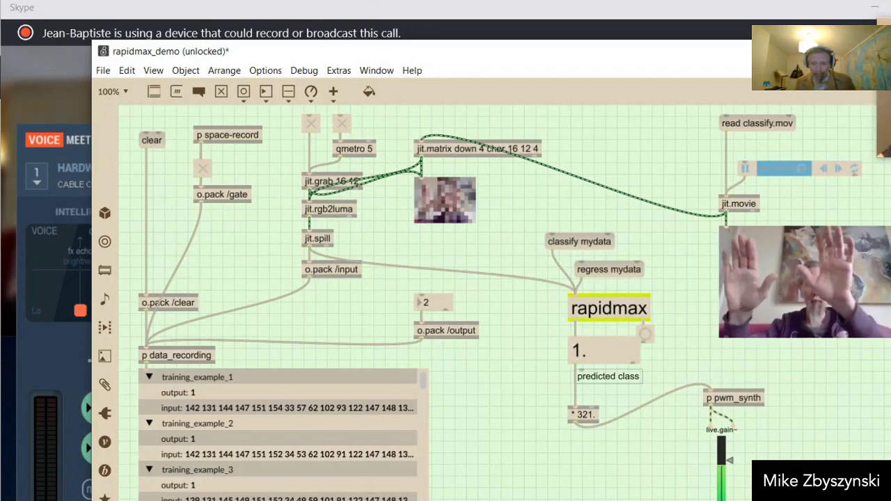
{"action": "key", "text": "ctrl+v"}
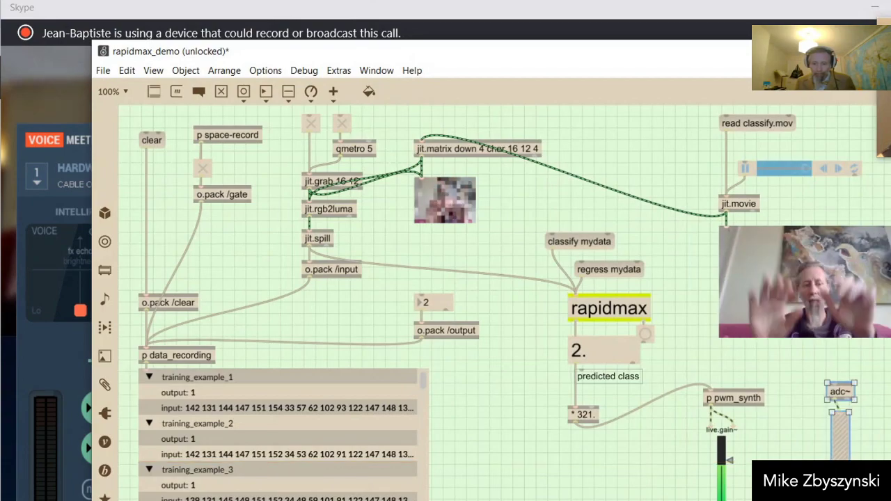
{"action": "key", "text": "Escape"}
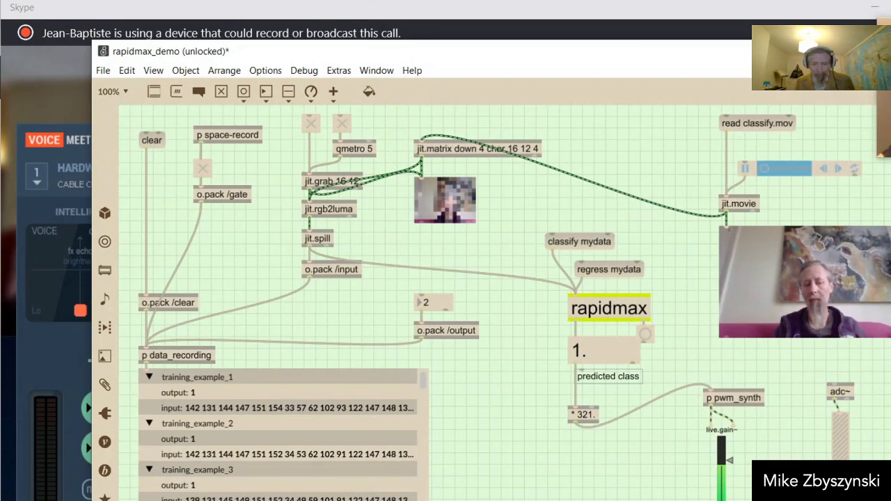
{"action": "key", "text": "ctrl+e"}
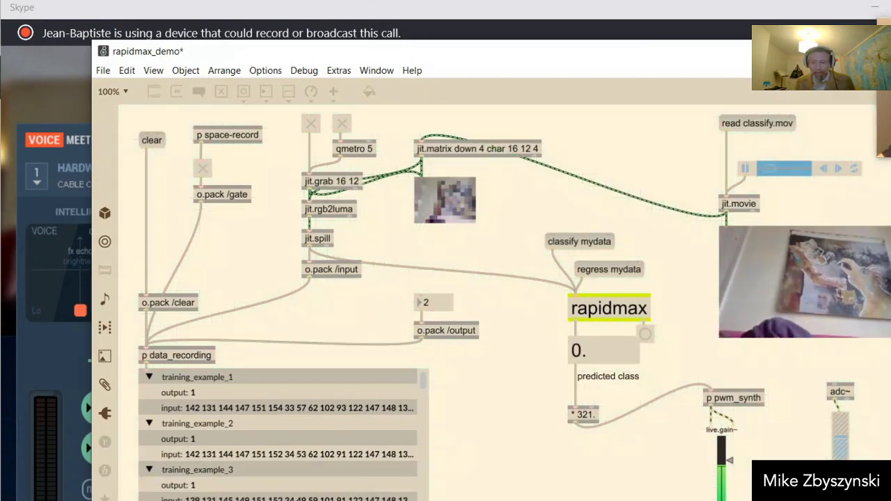